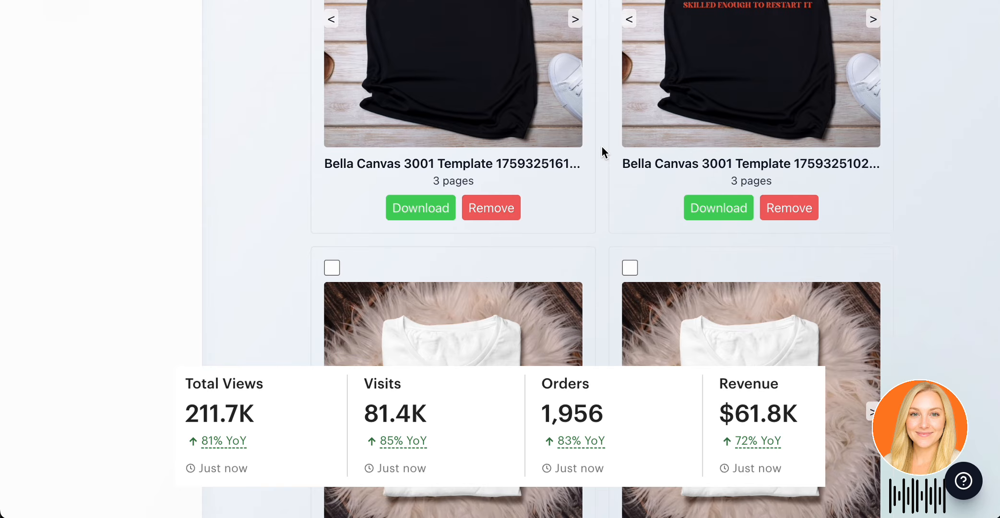
scroll(602, 146, down, 1)
scroll(602, 146, up, 7)
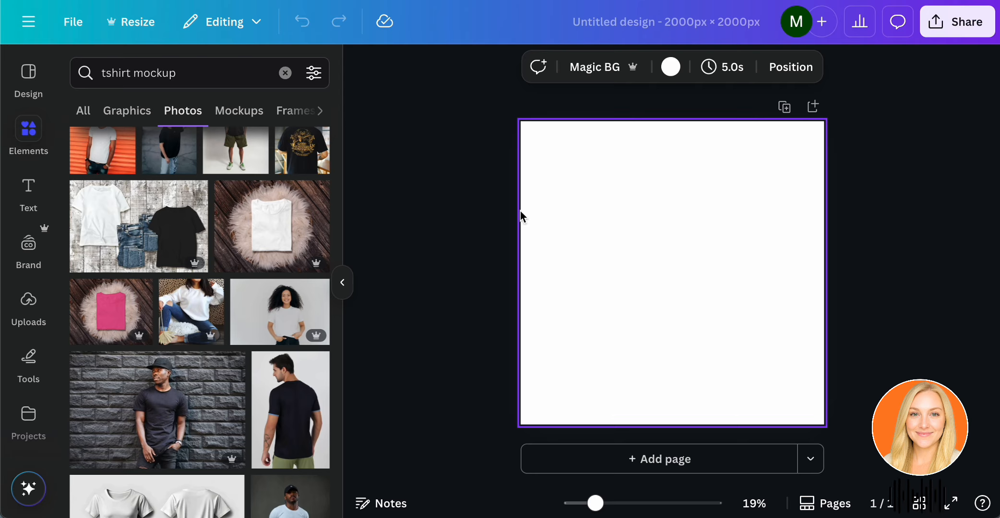
Fill page 1 with the photo of the folded white T-shirt on a fur rug, centre the shirt, and add a second page.
click(280, 232)
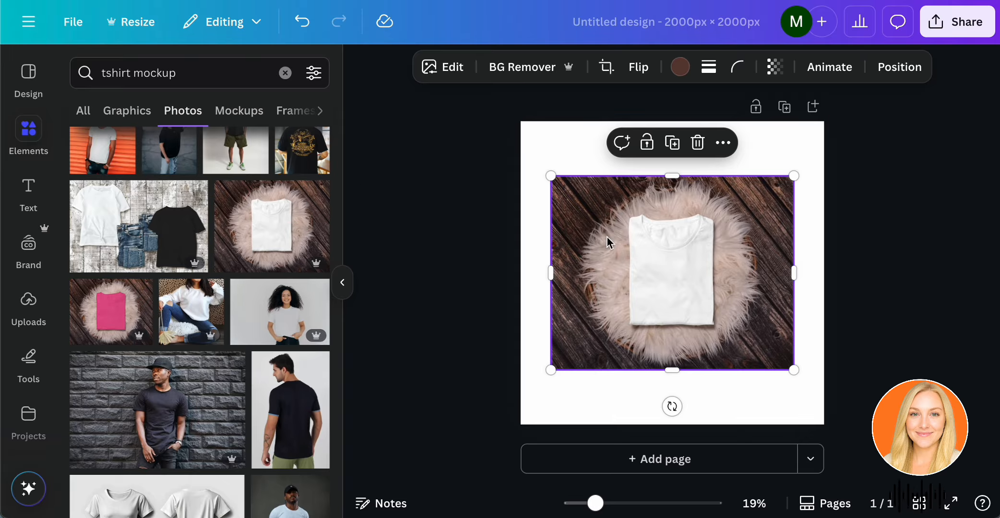
drag(660, 256, 639, 309)
drag(761, 231, 993, 114)
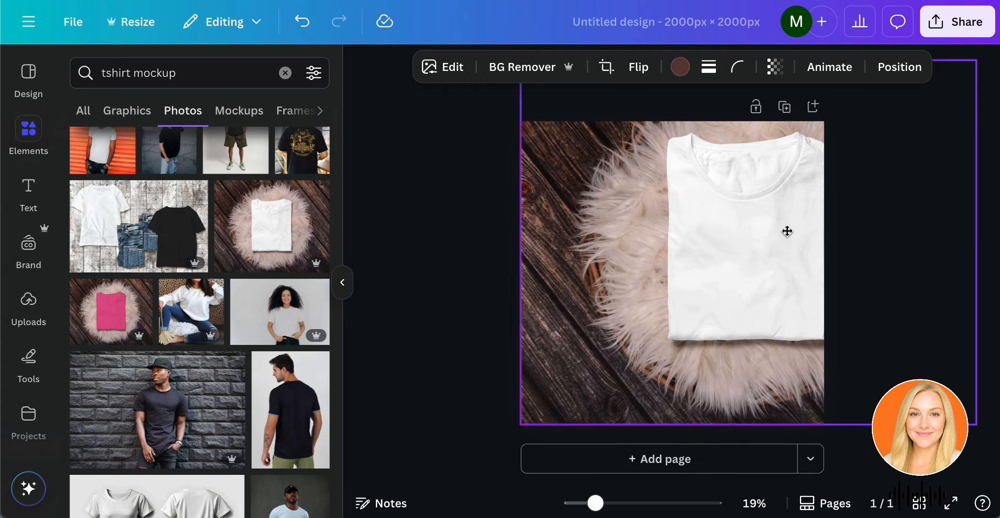
drag(786, 230, 735, 253)
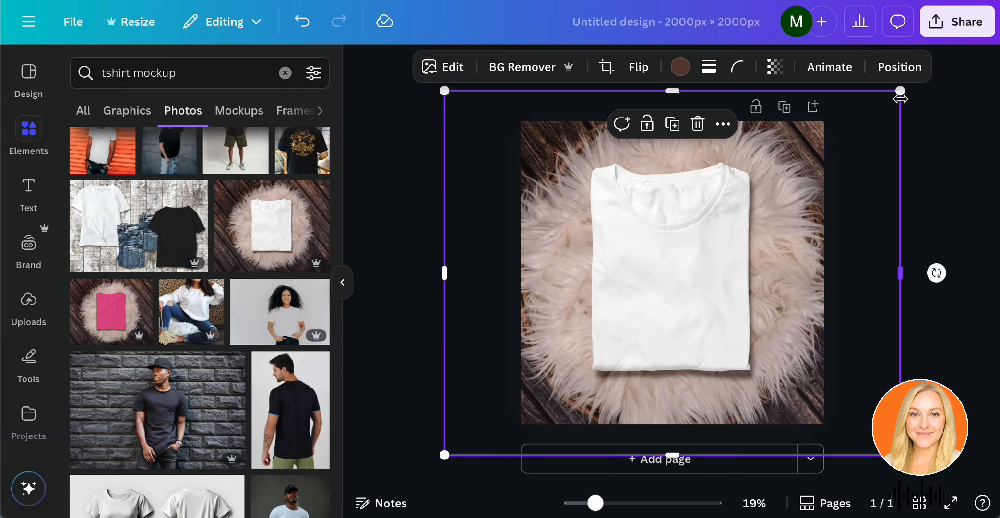
drag(903, 94, 916, 86)
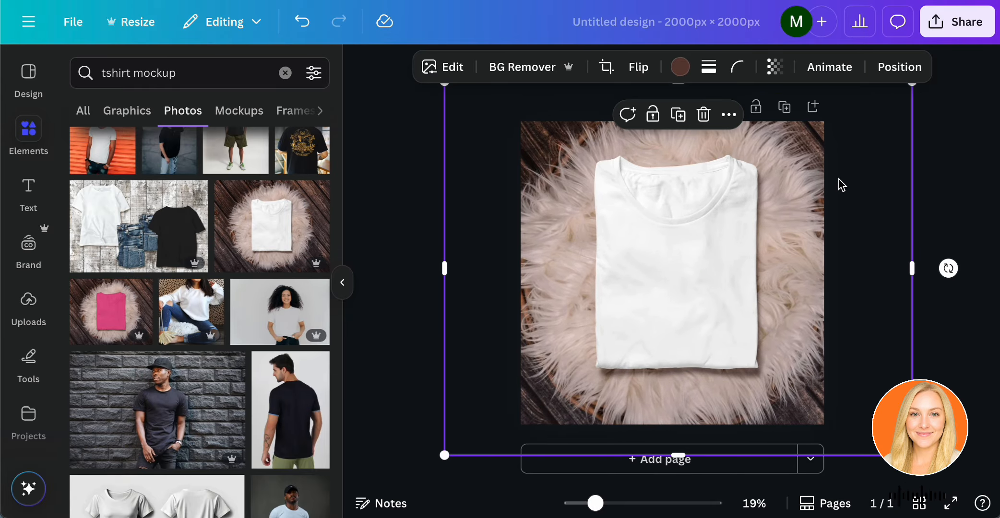
drag(839, 179, 832, 185)
click(936, 163)
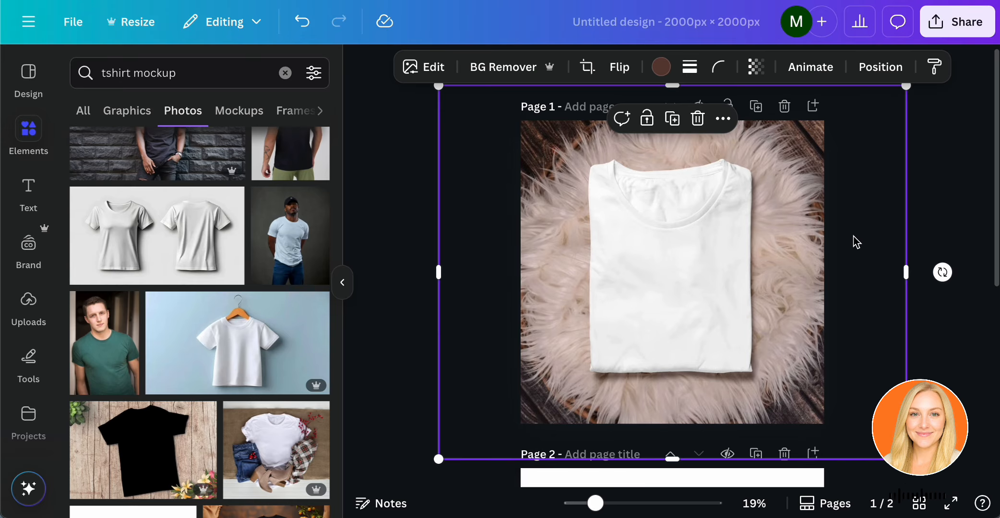
drag(855, 238, 856, 240)
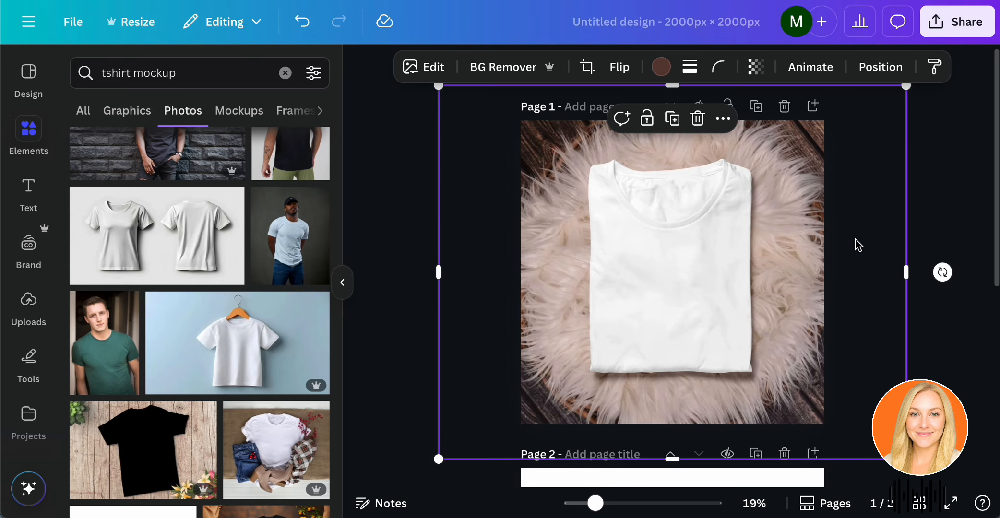
click(938, 222)
Insert the photo of the folded pink T-shirt on page 2 and enlarge it to fill the page with the shirt centred.
scroll(938, 221, down, 5)
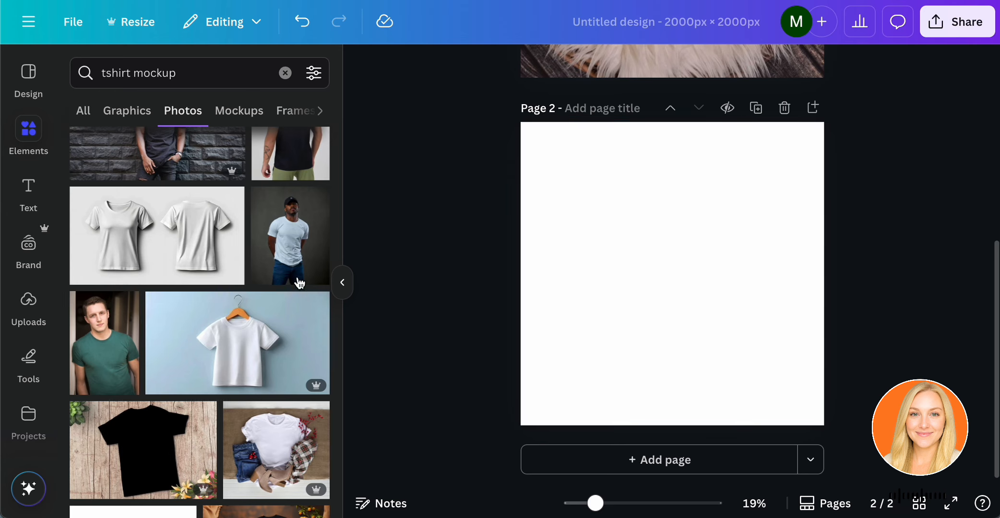
scroll(260, 315, up, 5)
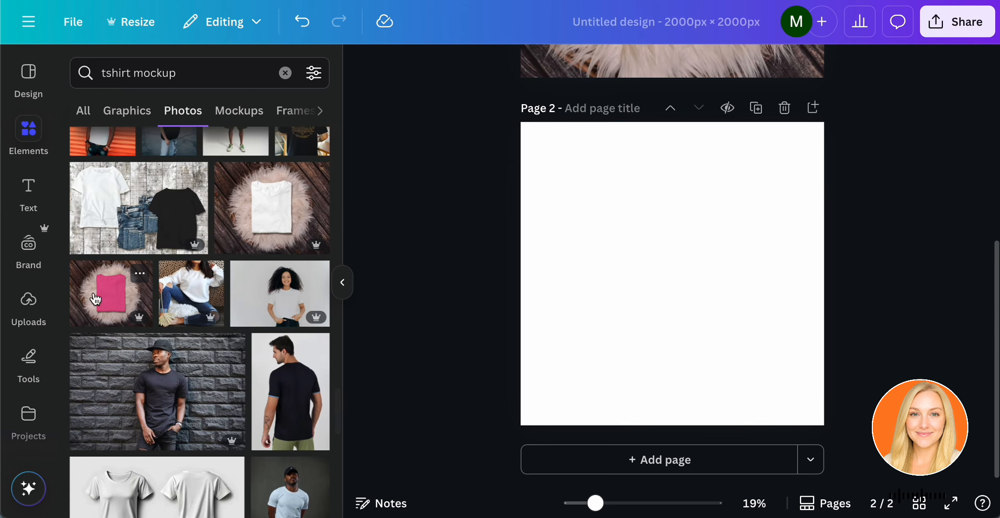
scroll(108, 297, up, 2)
click(111, 354)
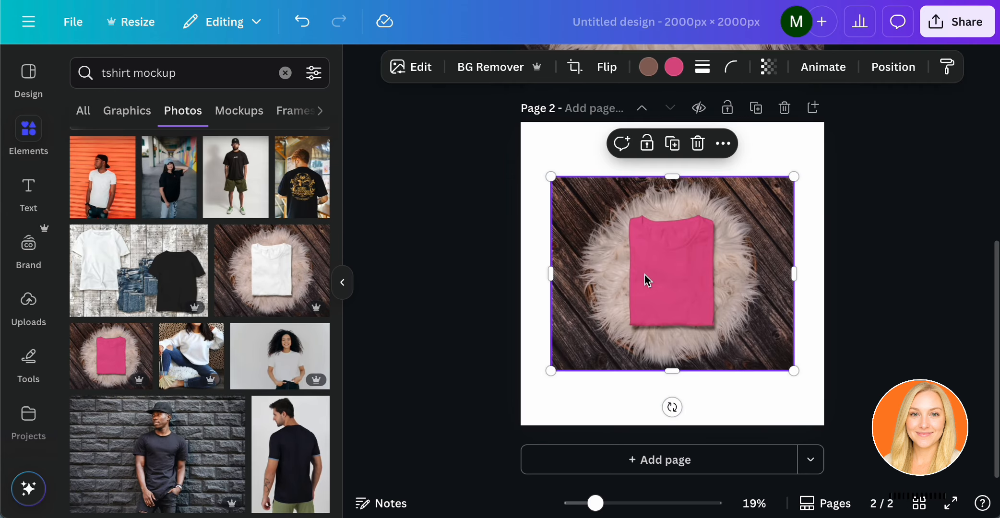
drag(645, 278, 632, 336)
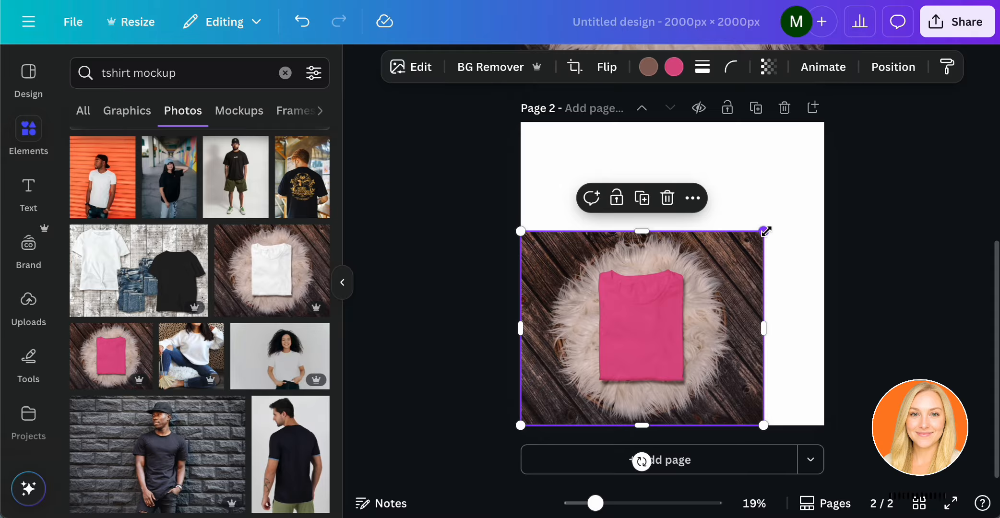
drag(763, 233, 986, 53)
drag(809, 217, 730, 247)
click(948, 192)
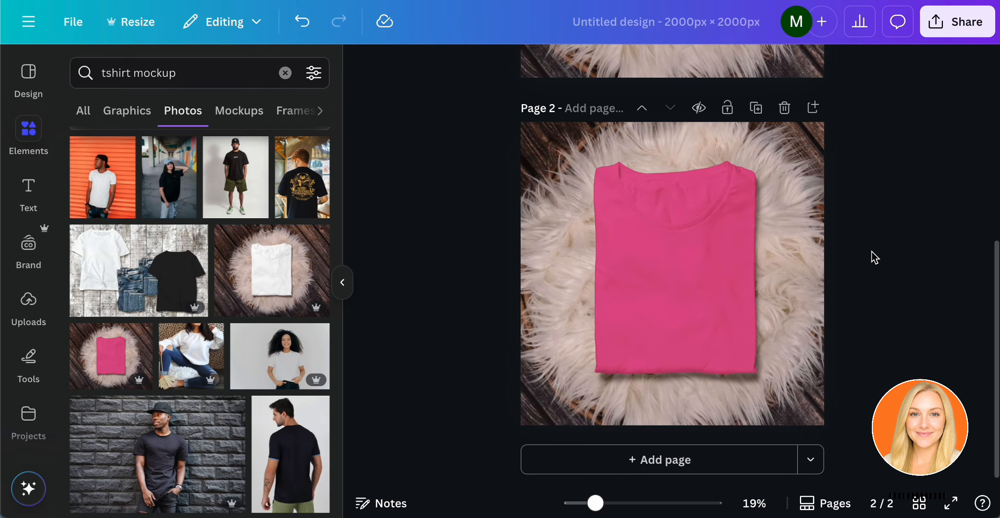
Add a third page and insert the photo of a flat white T-shirt on a wooden background.
scroll(874, 256, up, 5)
scroll(870, 260, down, 5)
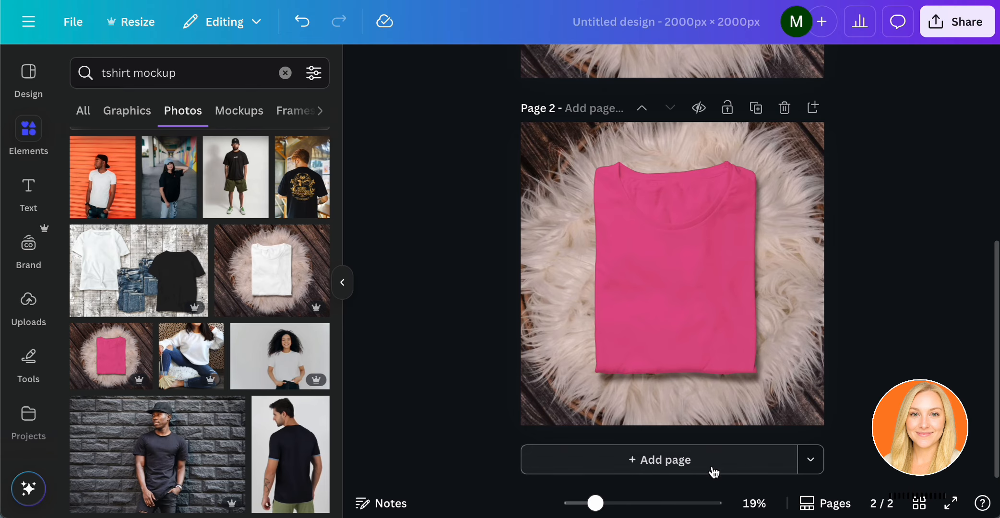
click(672, 462)
scroll(264, 353, down, 5)
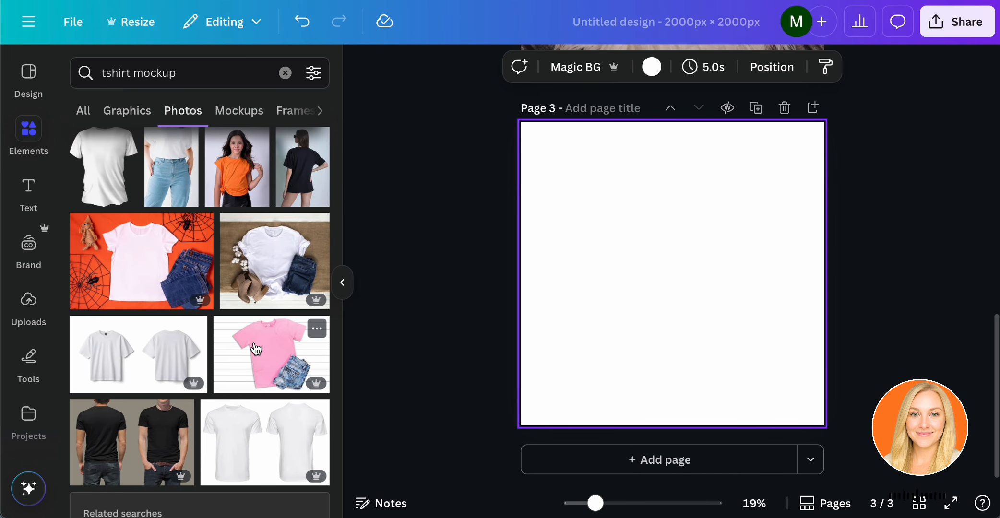
scroll(166, 283, up, 8)
click(287, 284)
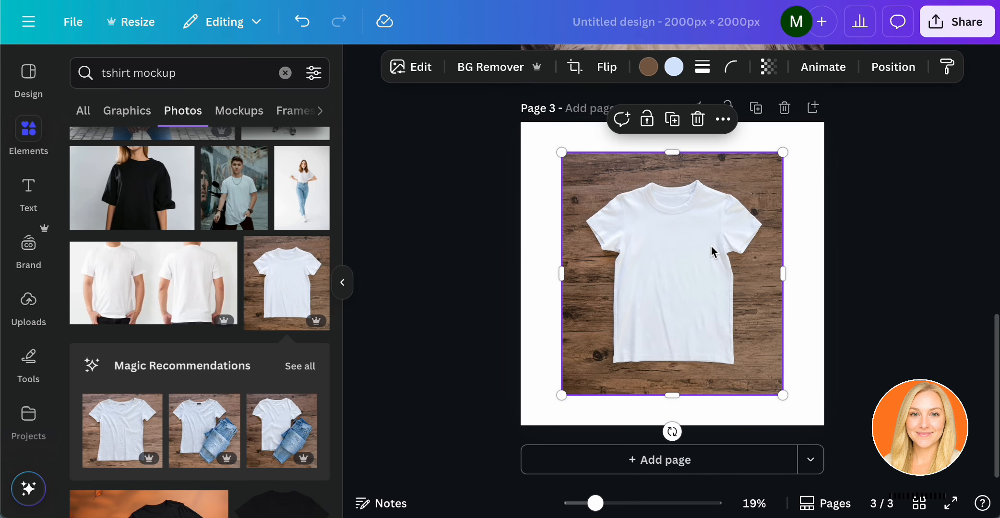
Scale and position the wooden-background photo to cover all of page 3, keeping the whole white T-shirt centred in view.
drag(712, 248, 672, 277)
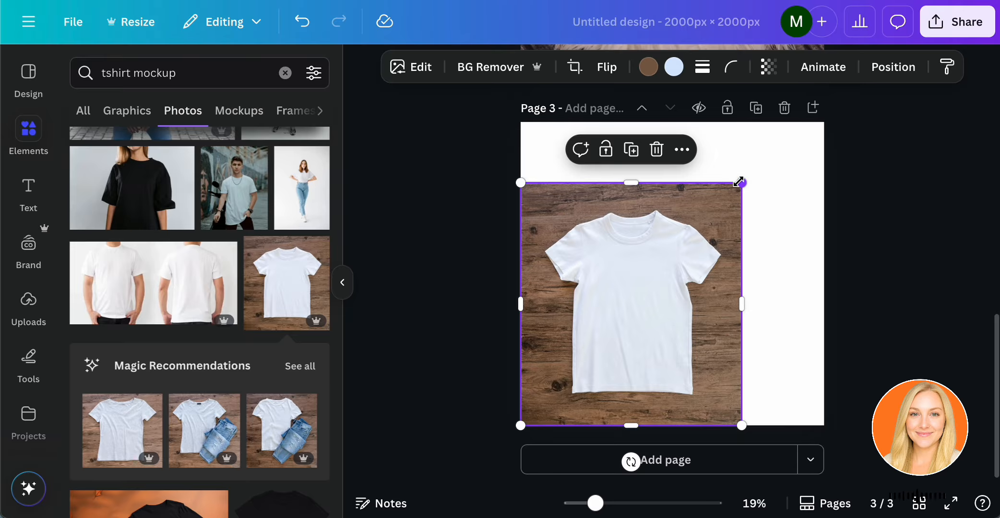
drag(741, 182, 929, 33)
drag(868, 152, 775, 244)
scroll(816, 216, up, 2)
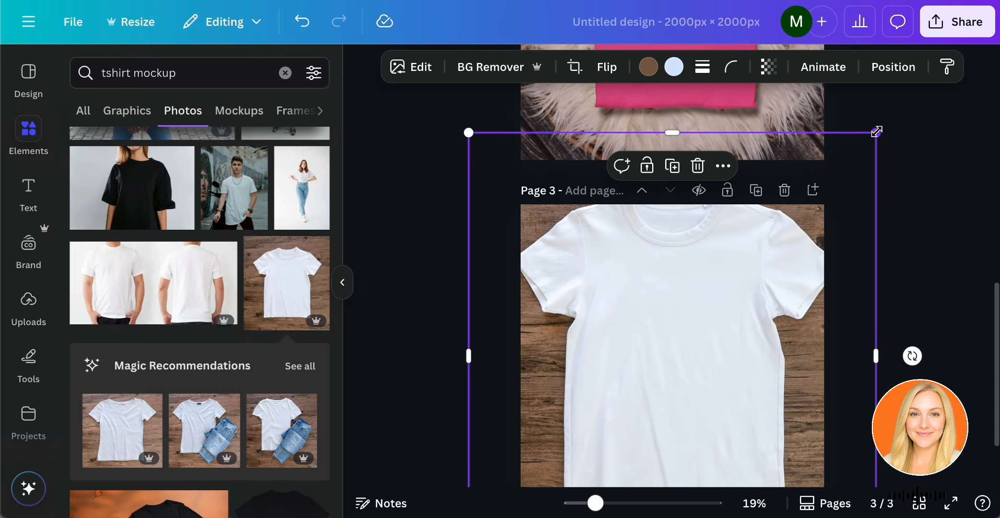
drag(875, 130, 826, 185)
drag(779, 266, 804, 244)
scroll(805, 243, down, 2)
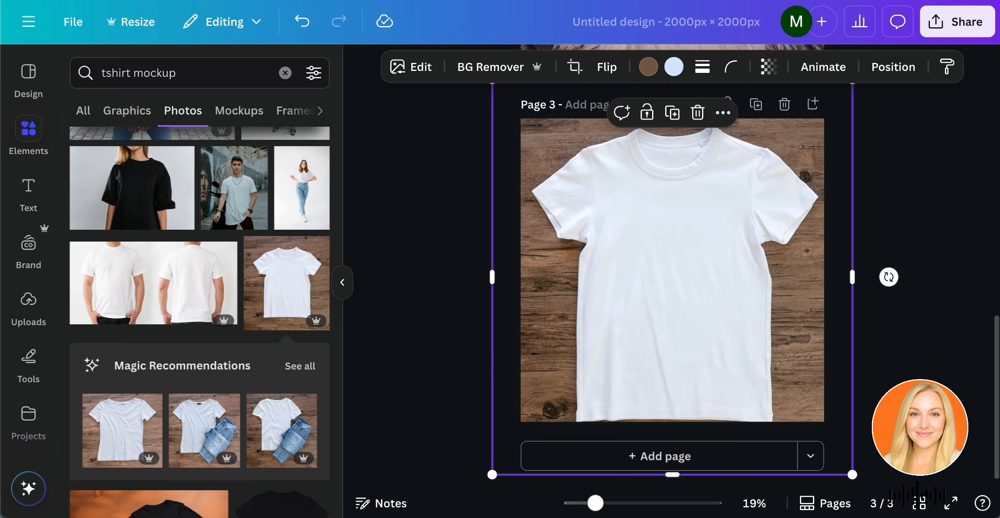
drag(854, 476, 840, 457)
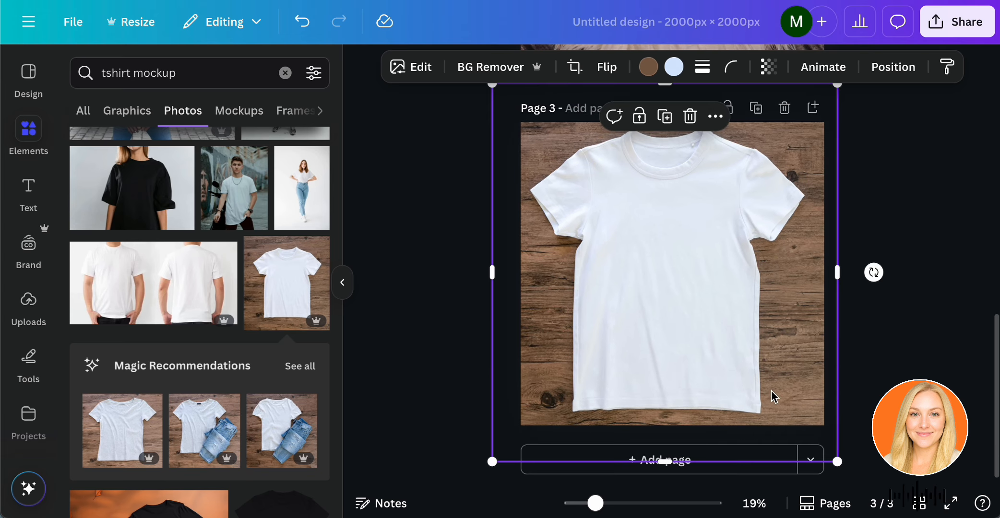
drag(774, 398, 779, 397)
click(936, 330)
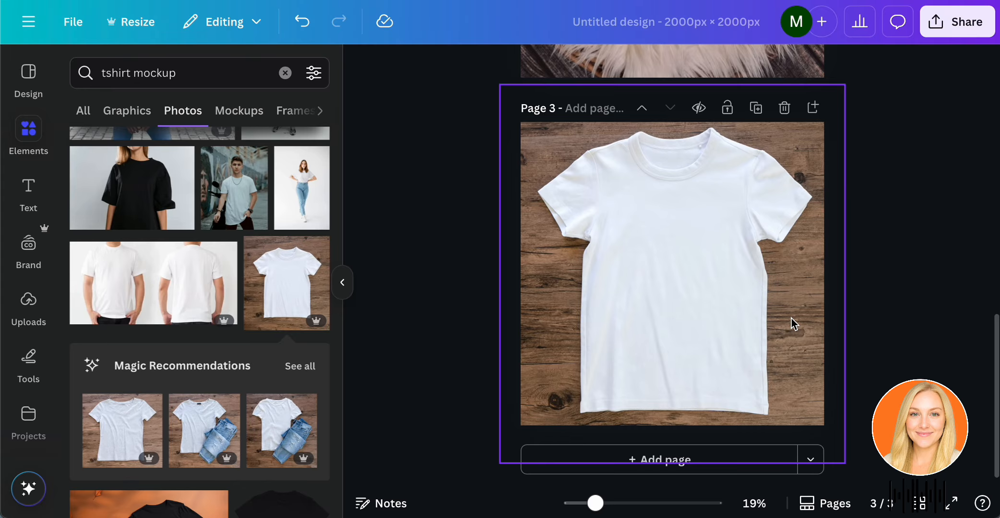
drag(792, 318, 791, 328)
click(887, 218)
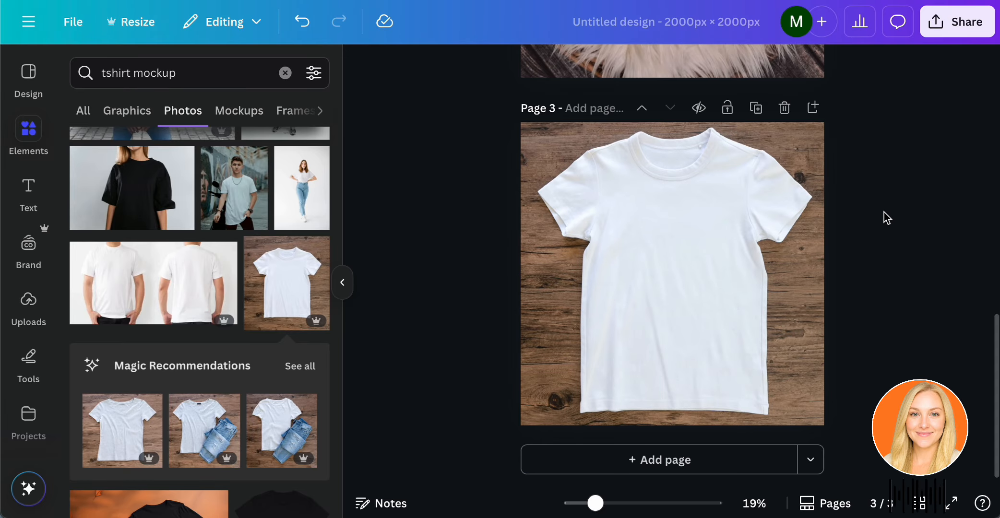
Review the three mockup pages and name the design "mockups".
scroll(878, 277, up, 10)
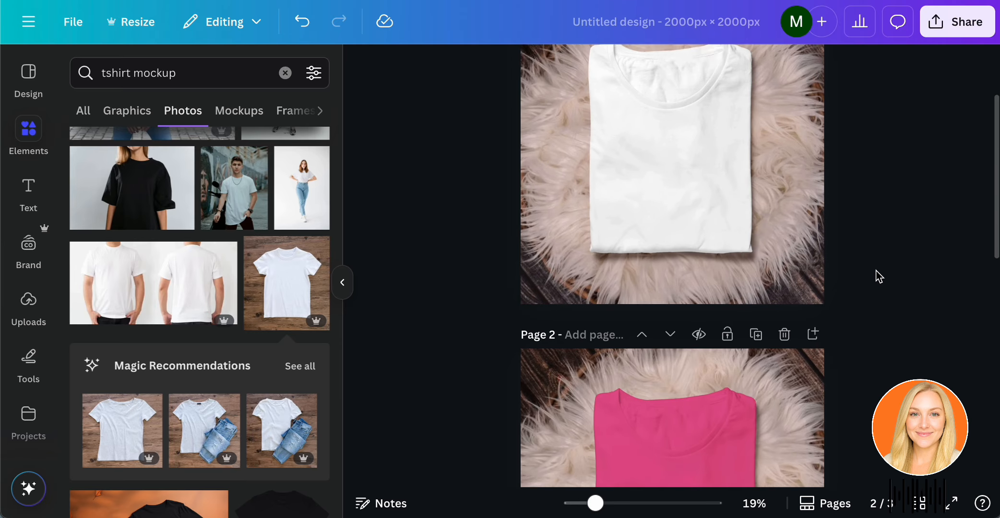
scroll(877, 277, down, 10)
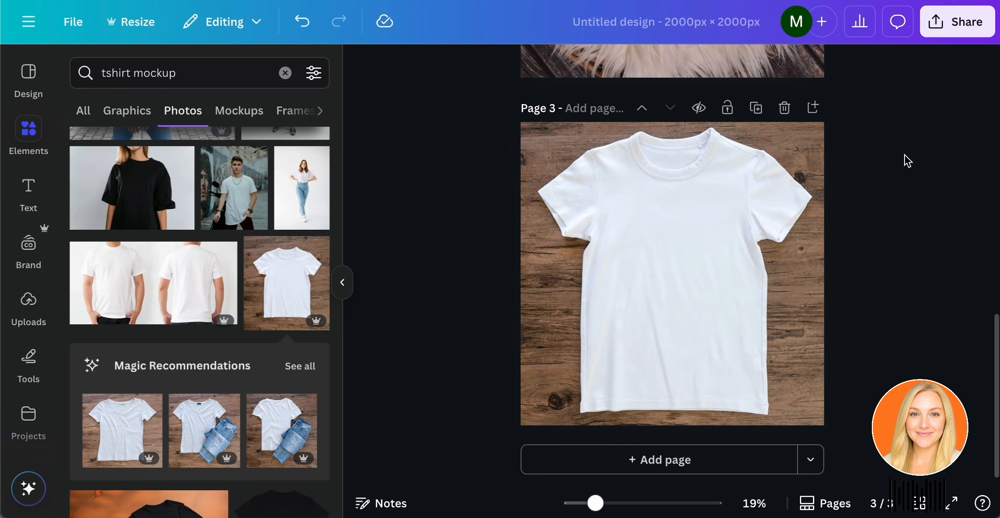
click(682, 27)
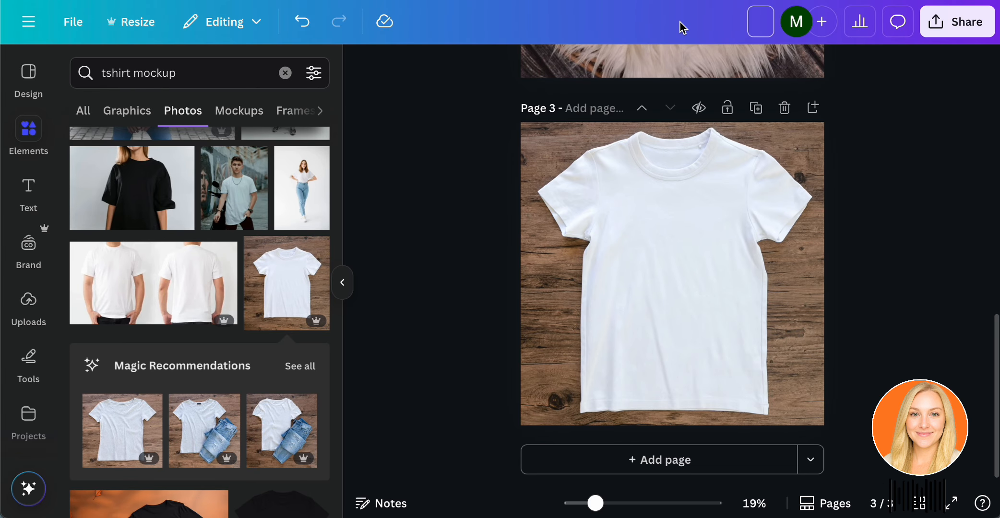
text(mockups)
key(Return)
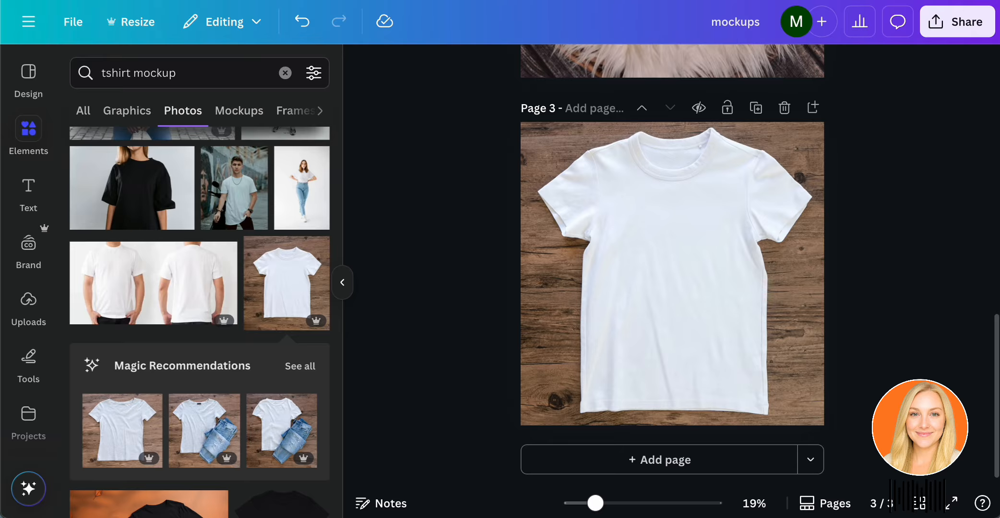
Download pages 1–3 of the design as PNG files at 2,000 × 2,000 px.
click(955, 23)
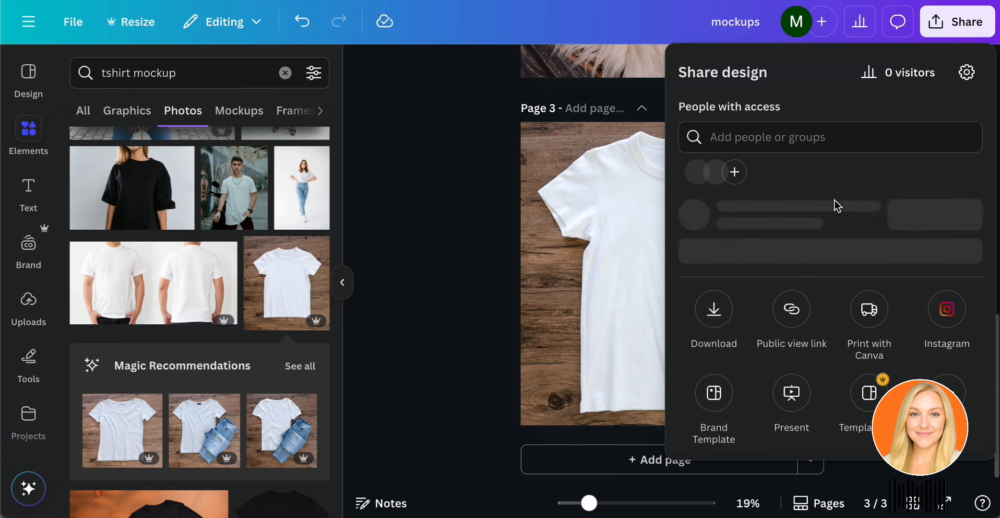
click(714, 349)
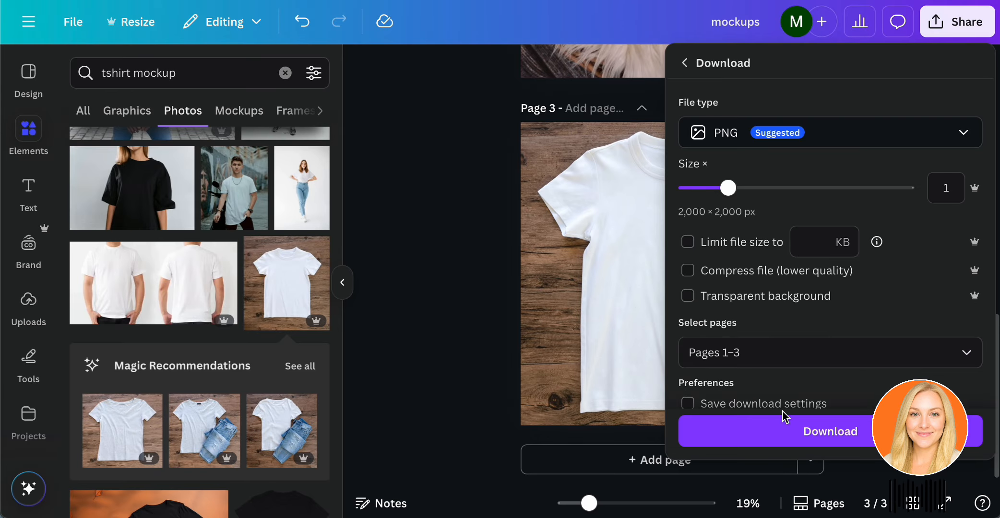
click(780, 435)
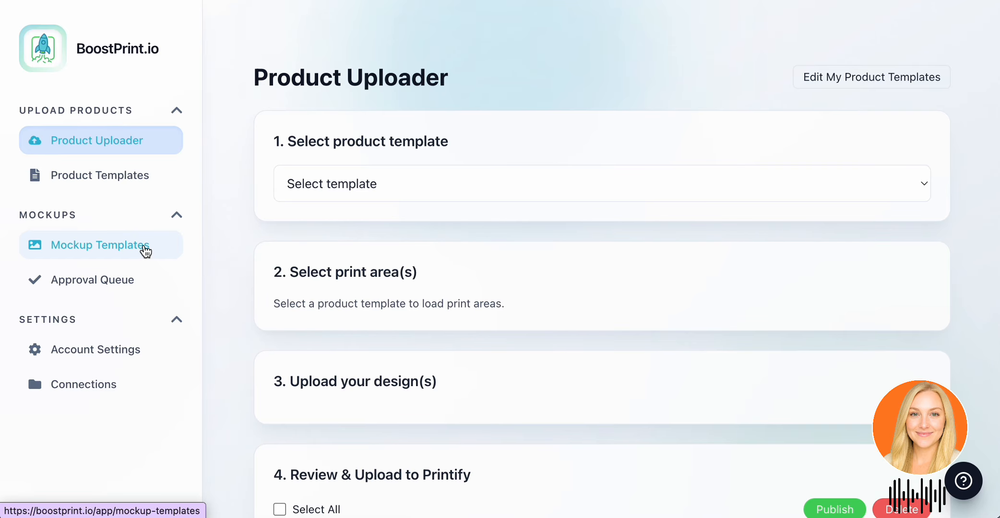
In BoostPrint.io, start a new mockup template, search blueprints for "bella", and choose Bella+Canvas - Unisex Jersey Short Sleeve Tee.
click(146, 251)
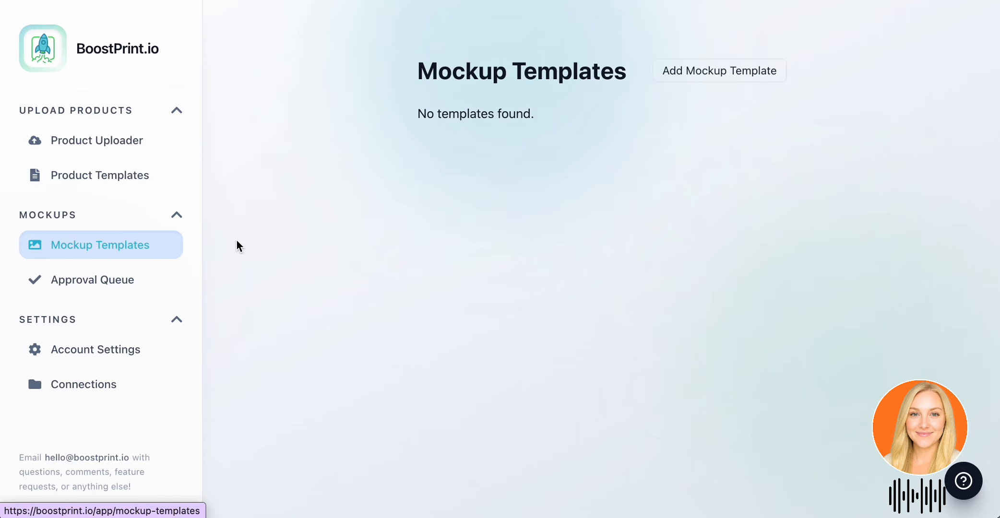
click(708, 85)
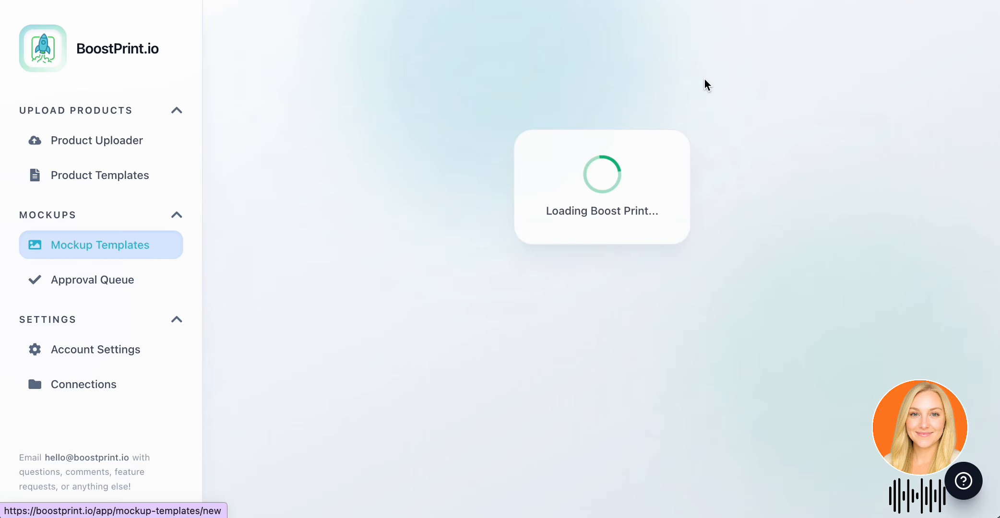
click(608, 119)
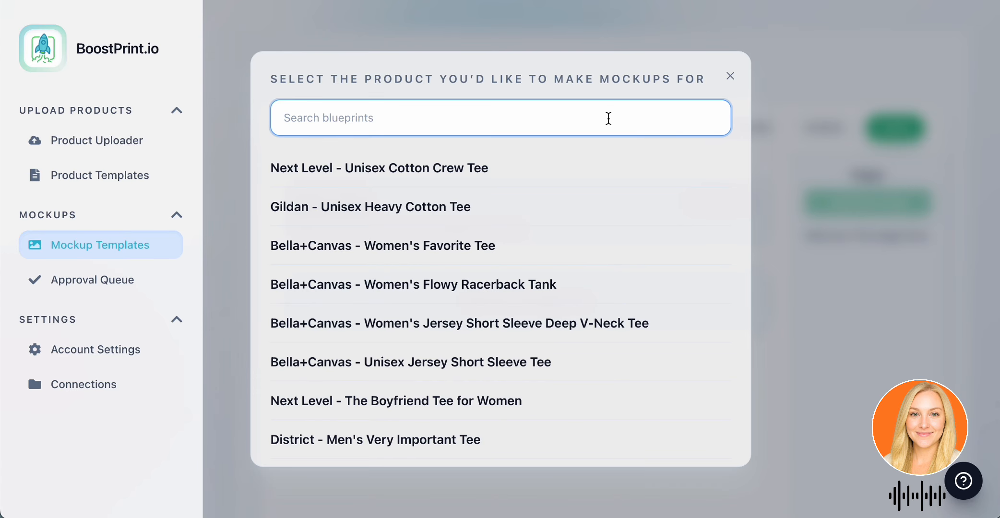
text(bella)
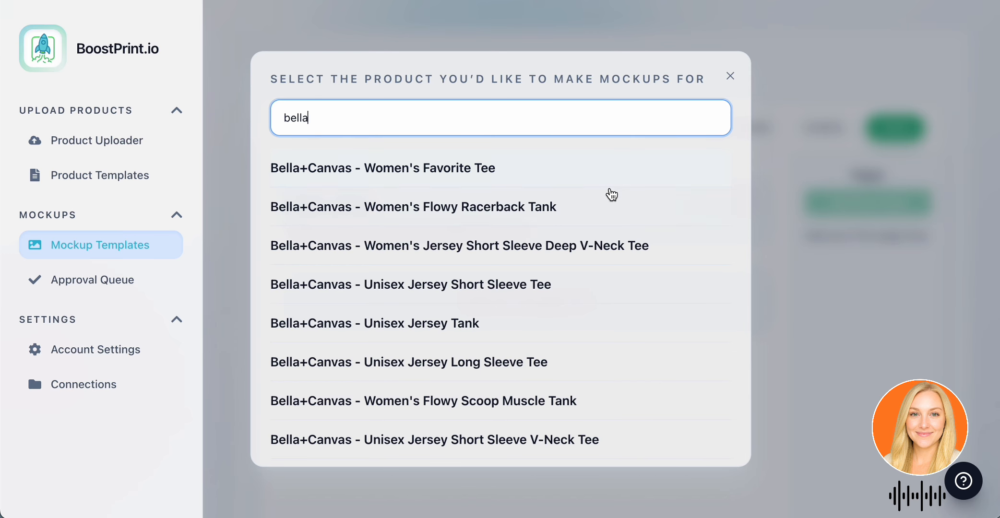
click(585, 277)
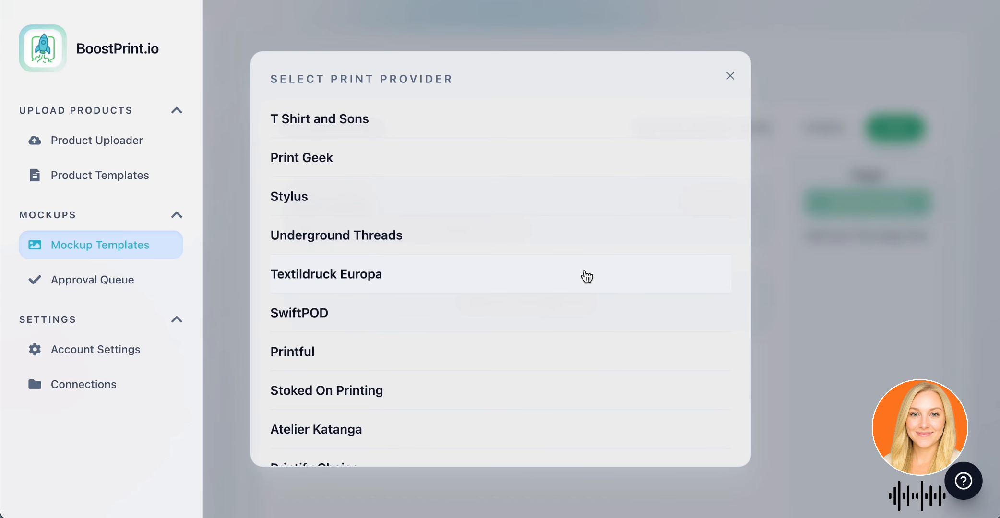
Look through the print providers, pick one for the Bella+Canvas tee, and choose size L for the mockups.
scroll(582, 295, down, 4)
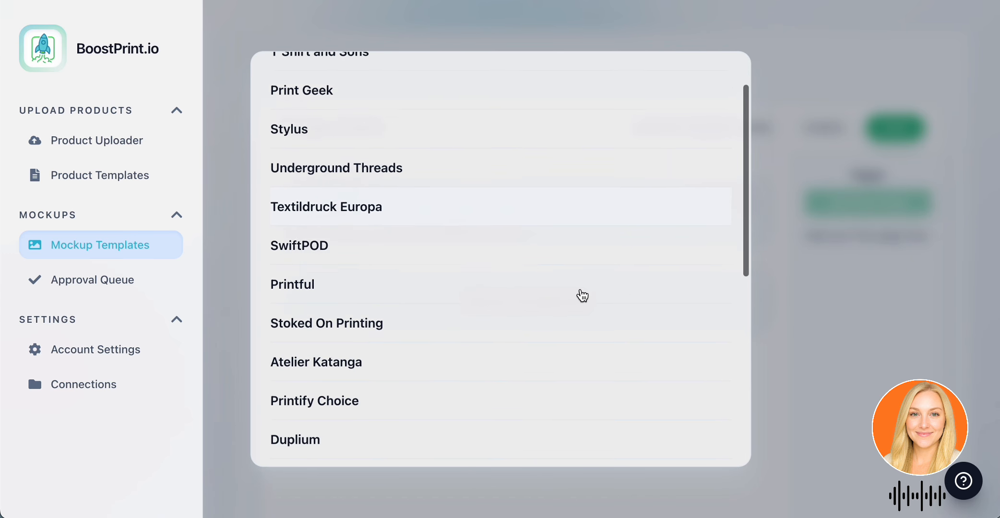
scroll(583, 295, down, 8)
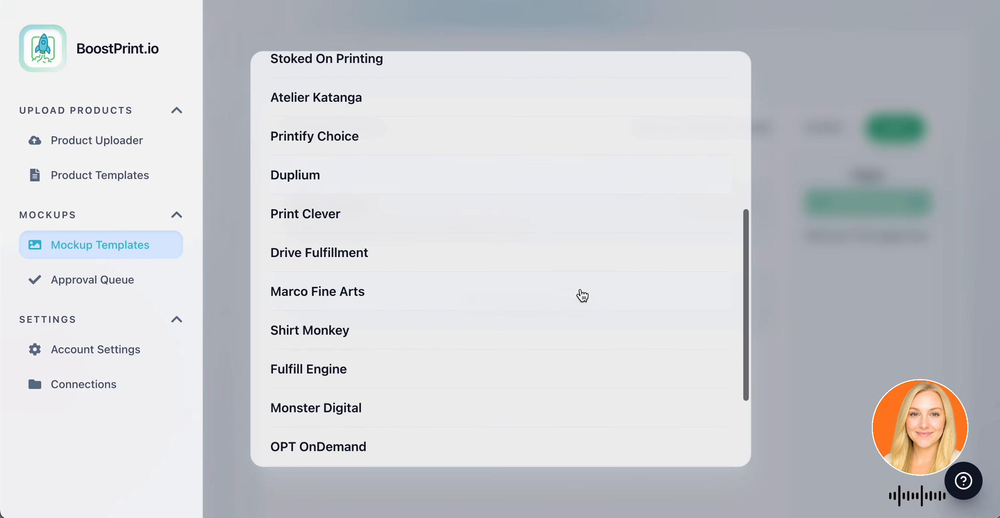
scroll(582, 296, up, 9)
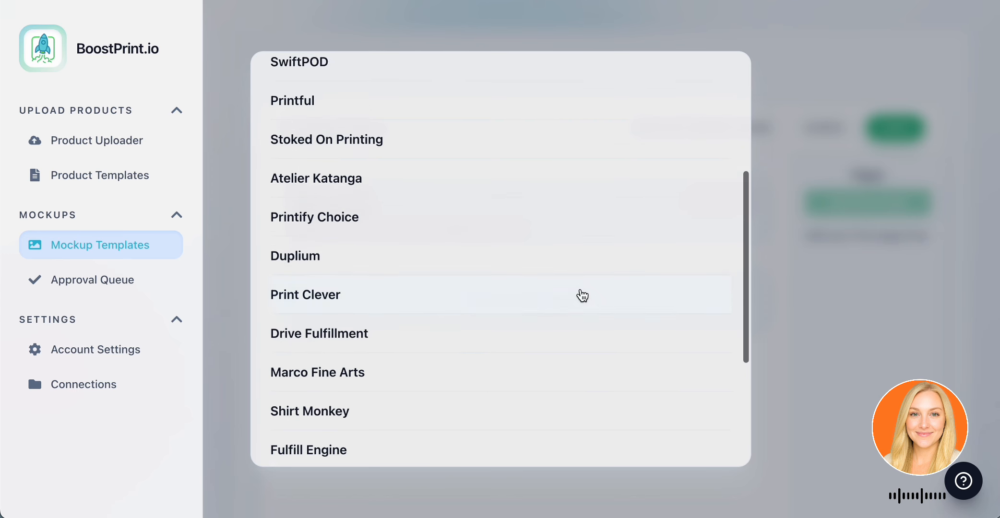
scroll(583, 296, up, 3)
scroll(583, 295, down, 3)
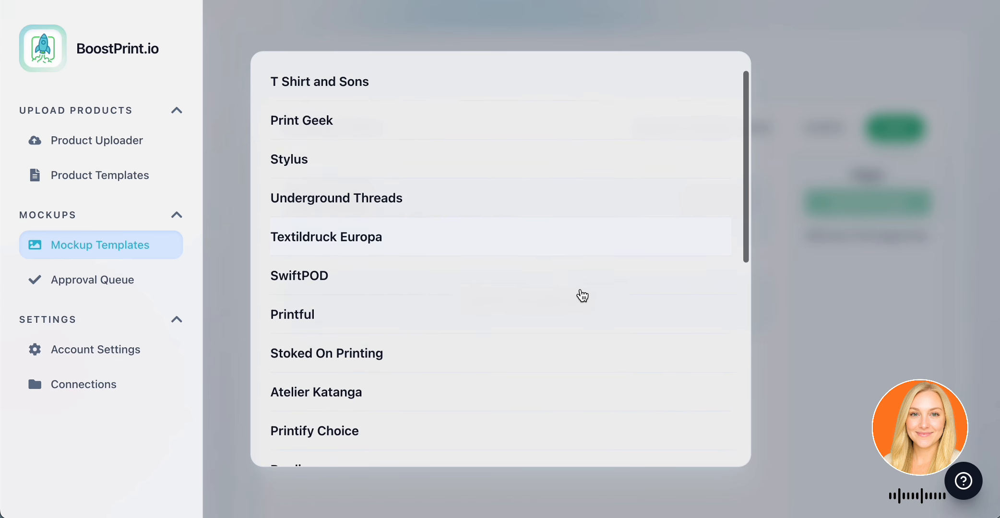
click(498, 354)
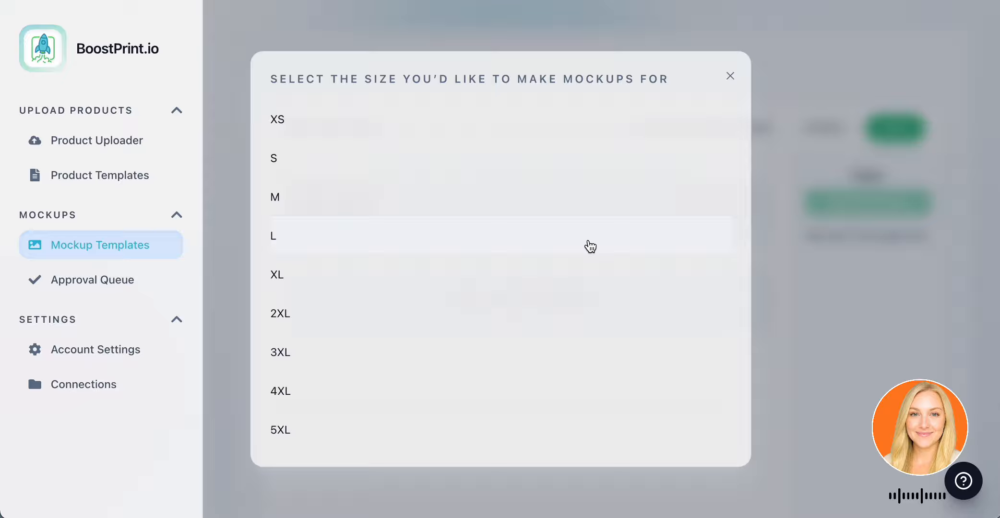
click(588, 246)
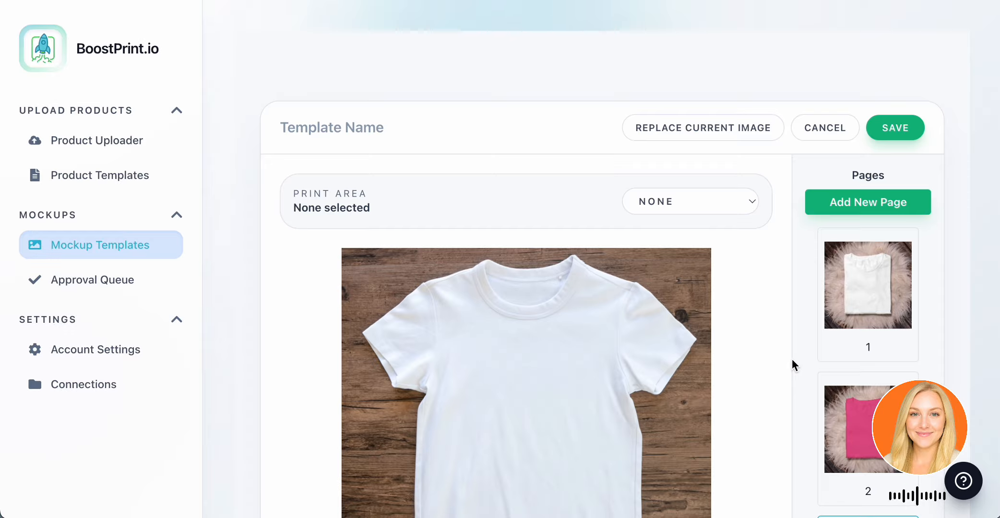
Open page 1 with the folded white T-shirt and set its print area to Front.
click(868, 215)
scroll(719, 351, down, 3)
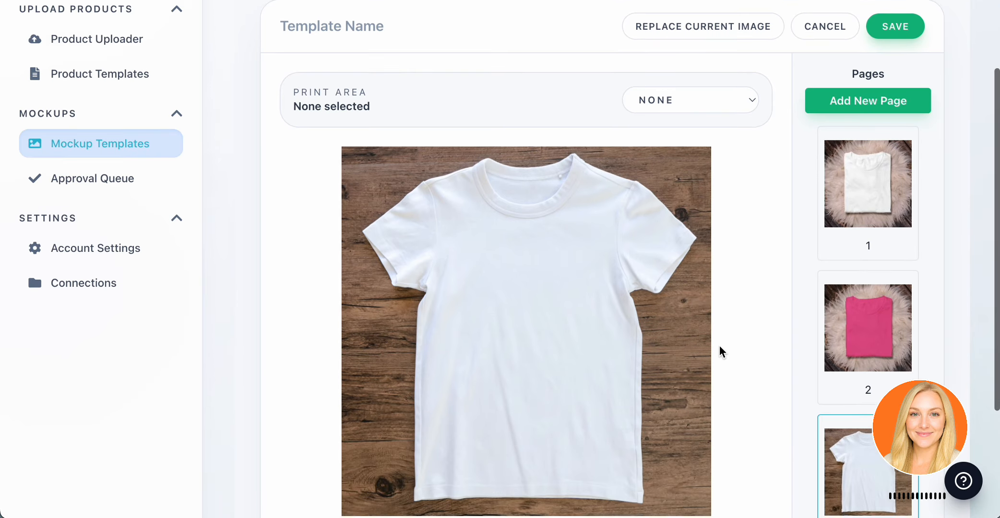
scroll(789, 300, up, 1)
click(875, 175)
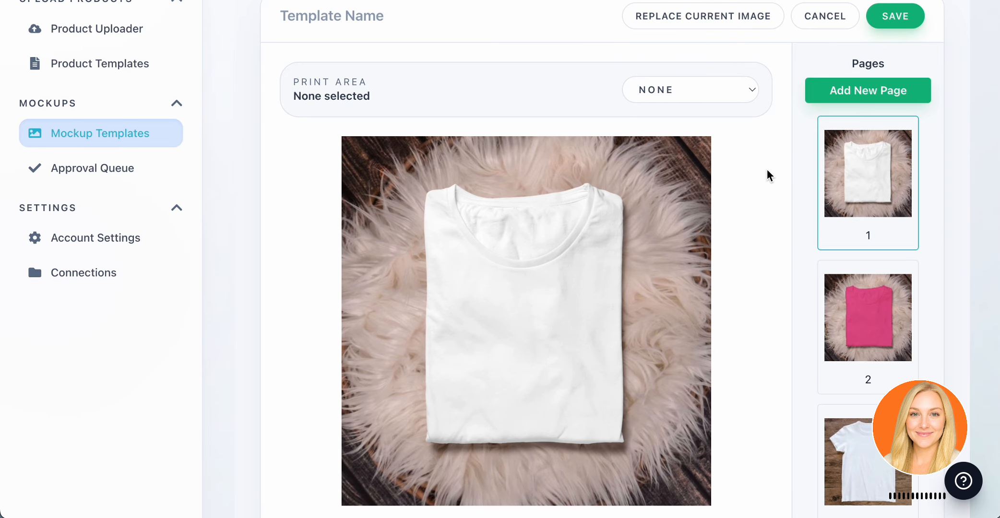
scroll(739, 139, up, 1)
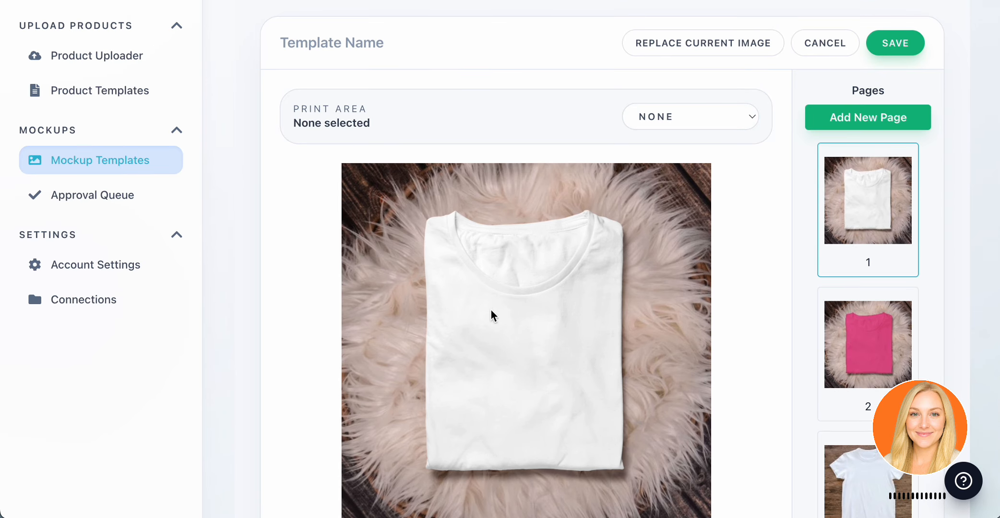
scroll(831, 386, down, 3)
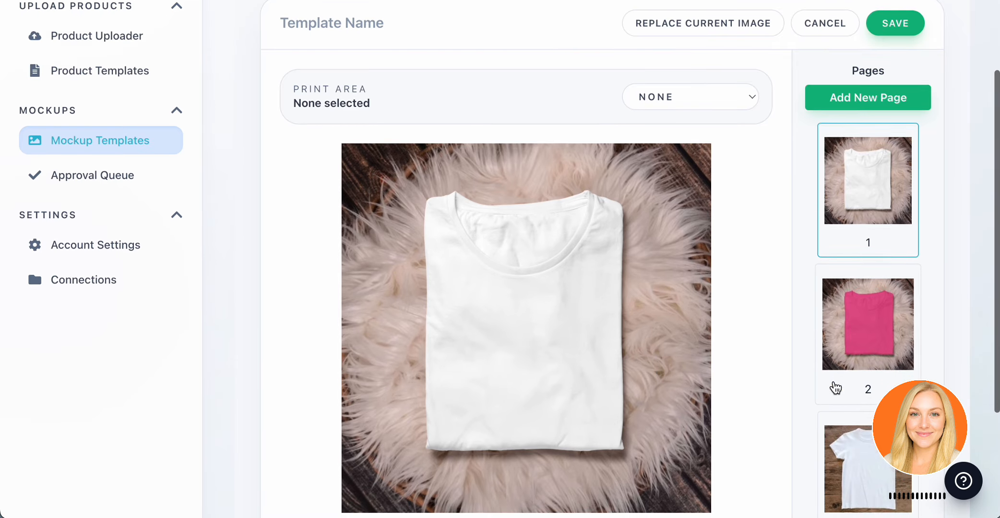
scroll(830, 372, up, 3)
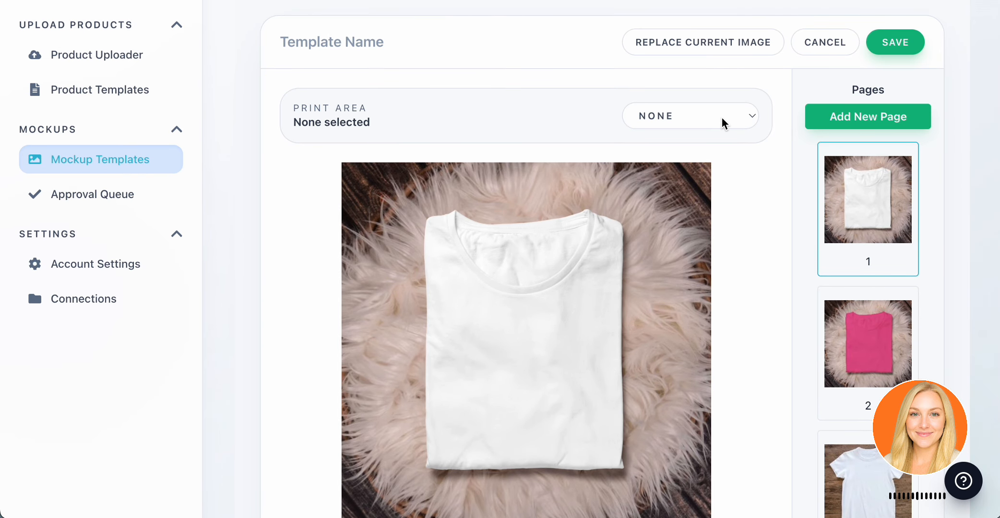
click(734, 124)
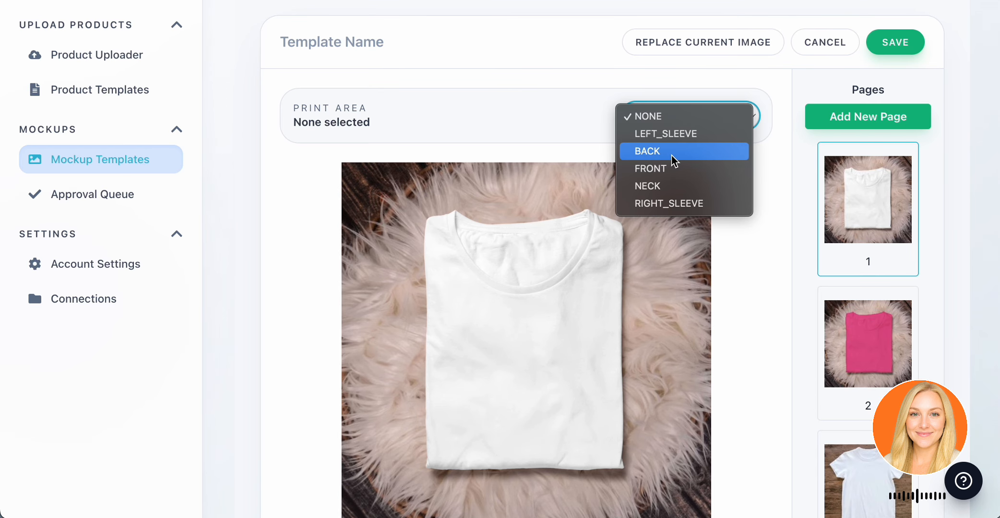
click(684, 172)
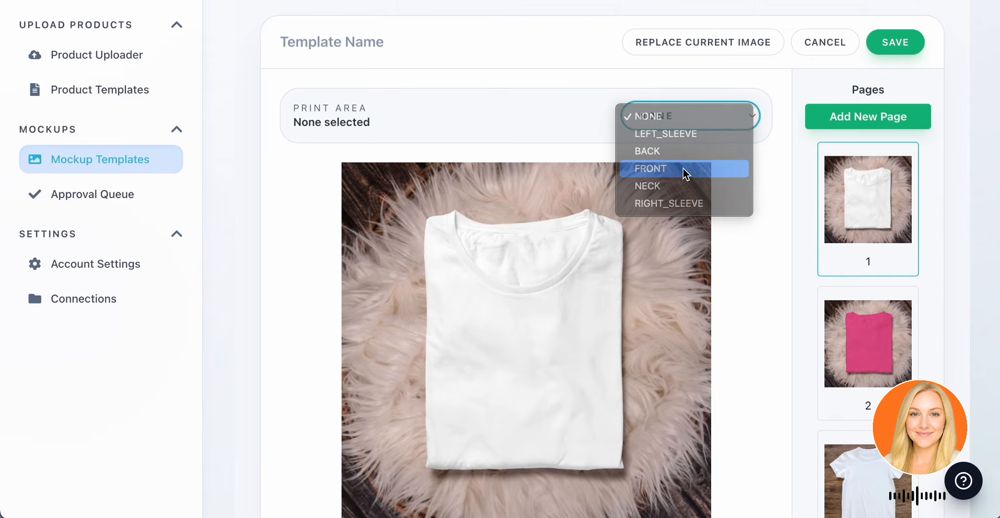
scroll(563, 311, down, 3)
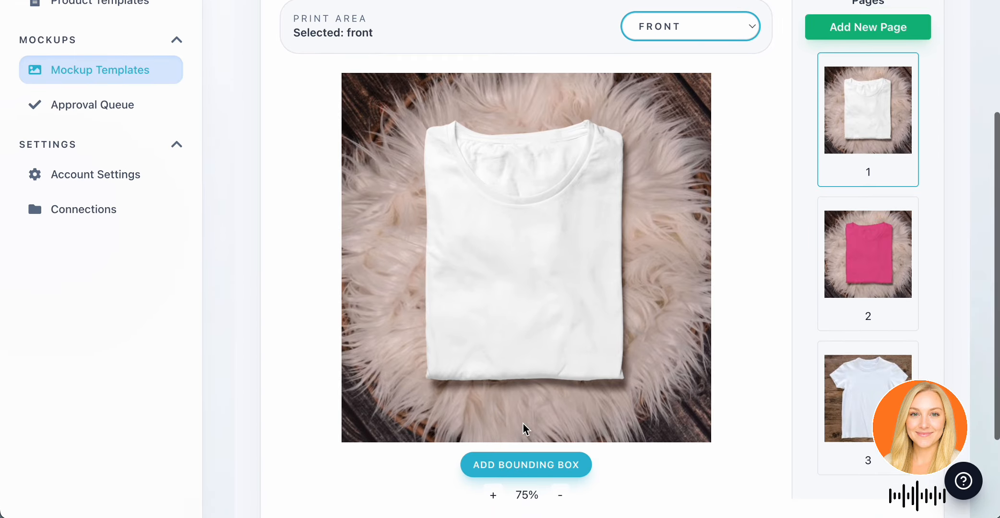
click(723, 33)
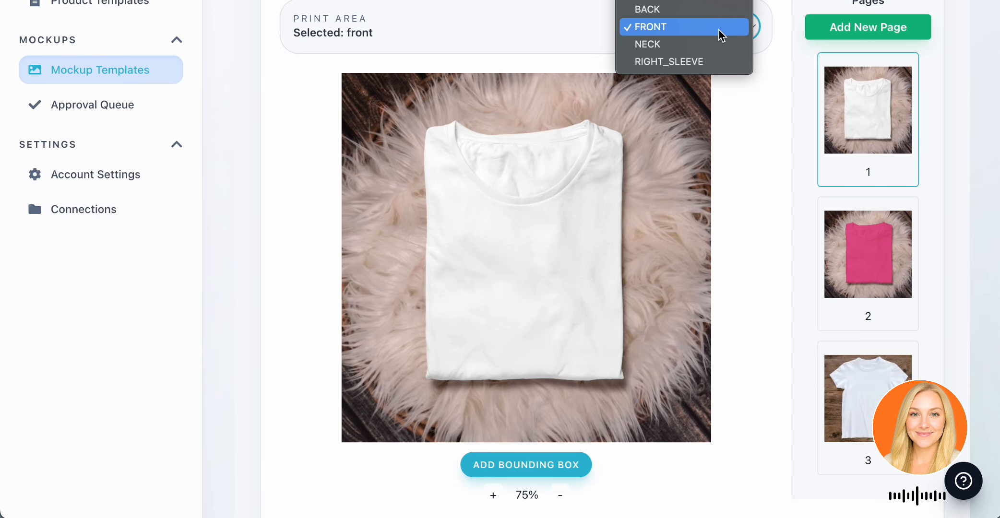
click(809, 160)
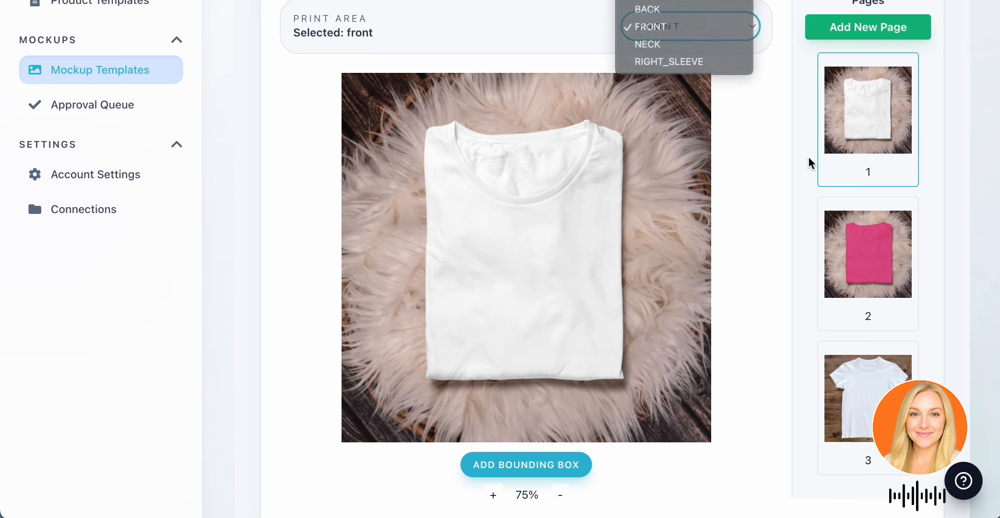
Fit a front bounding box over the folded white T-shirt, centred below the neckline, and set its transparency to 90%.
click(555, 474)
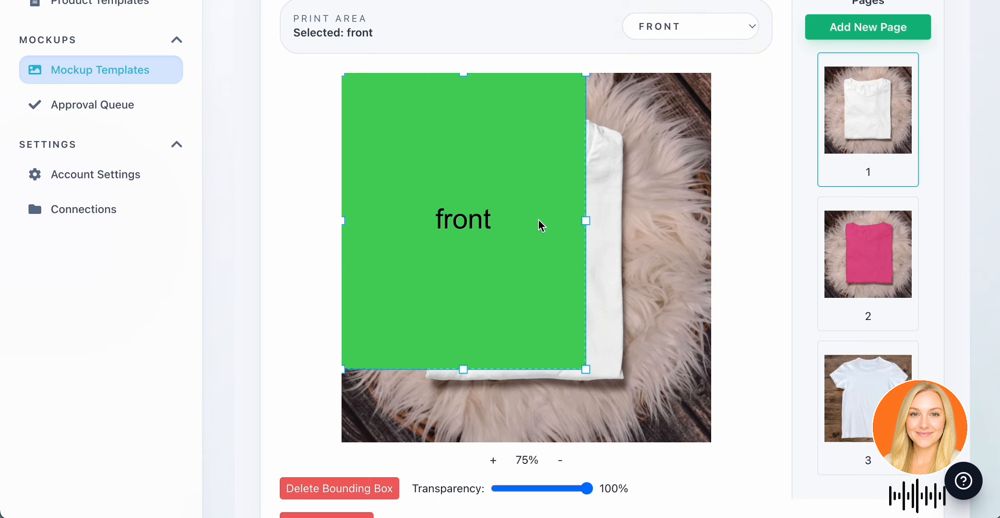
drag(517, 217, 581, 252)
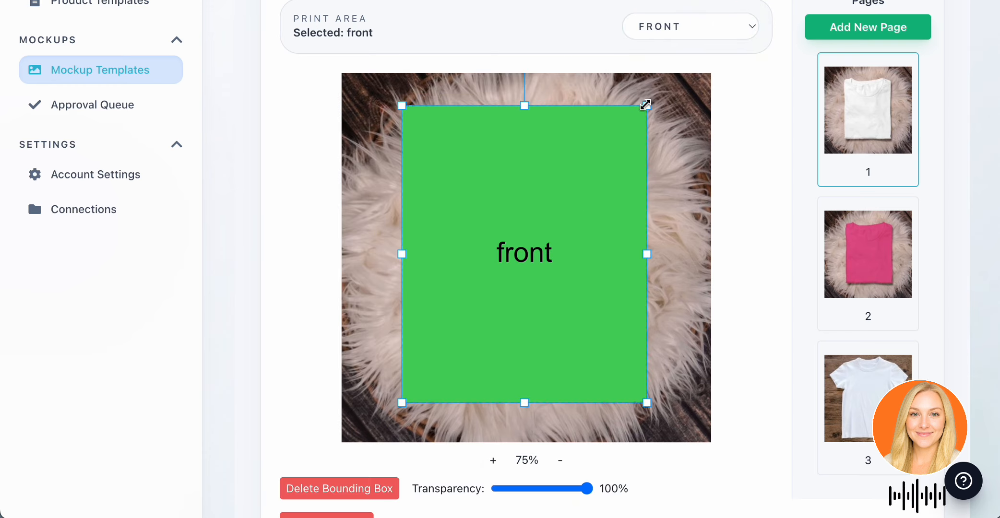
drag(646, 104, 579, 184)
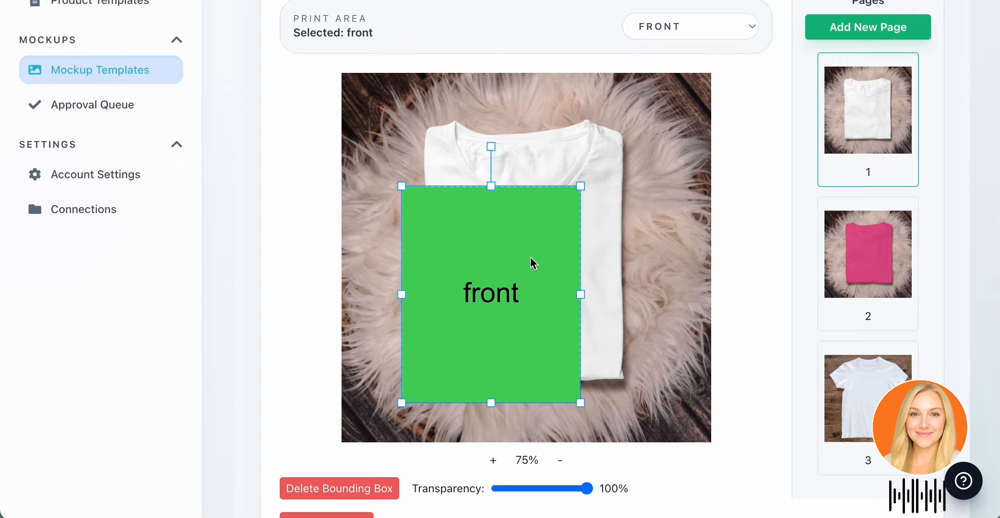
drag(533, 263, 569, 282)
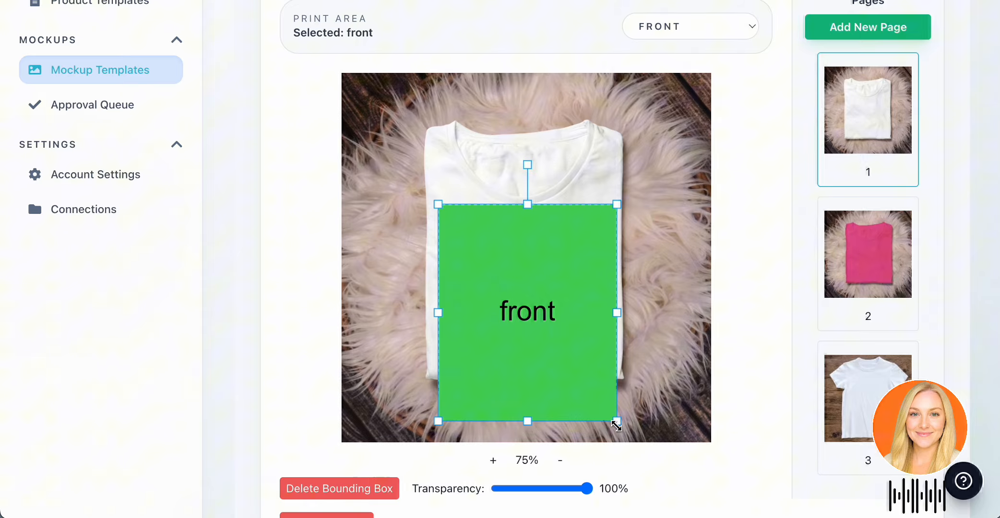
drag(617, 424, 608, 345)
drag(524, 290, 541, 292)
drag(596, 210, 622, 177)
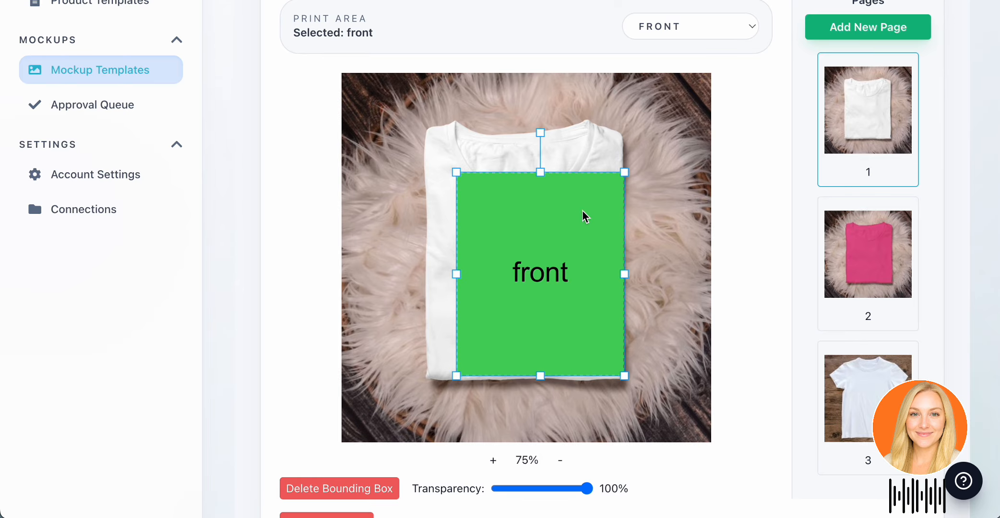
drag(583, 217, 561, 252)
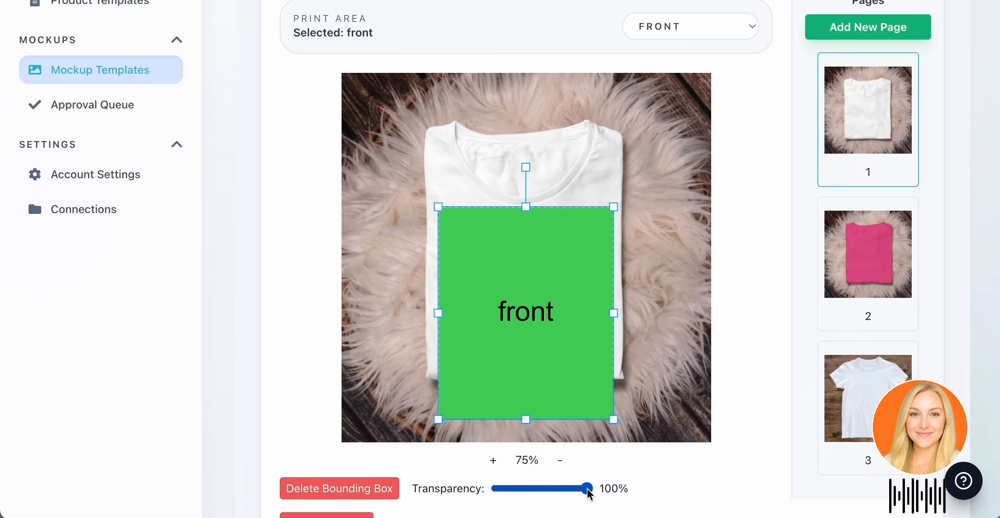
drag(588, 491, 580, 496)
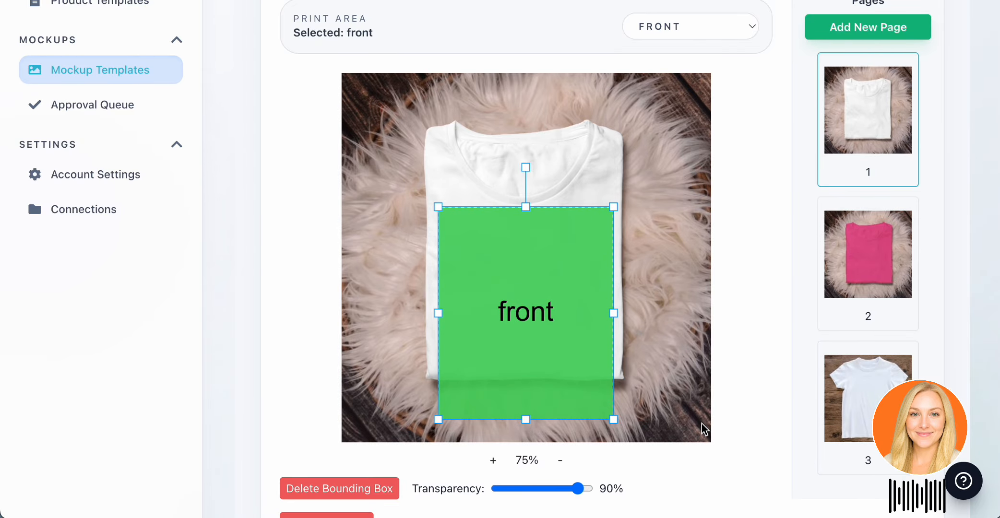
Open page 2 with the folded pink T-shirt, keeping Front as the print area.
scroll(702, 423, down, 1)
scroll(702, 424, up, 2)
scroll(702, 423, up, 1)
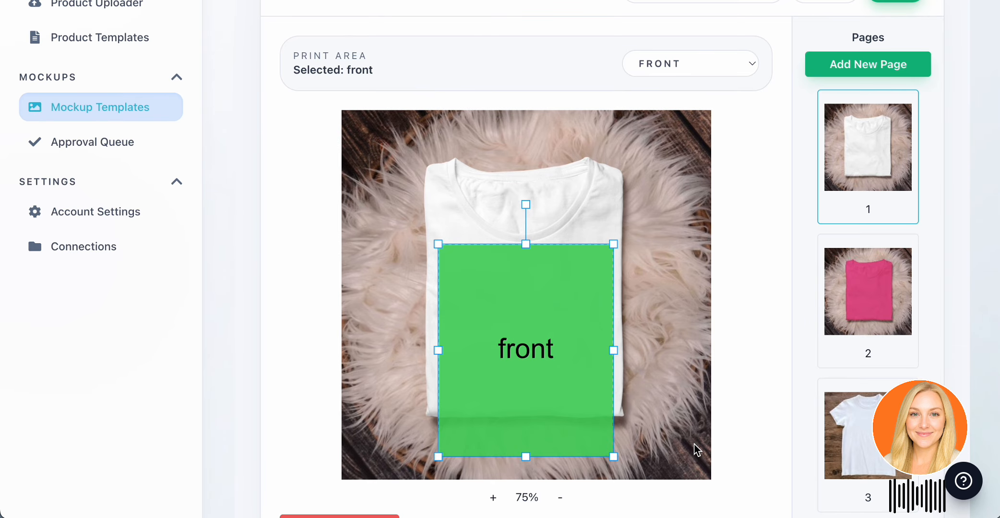
click(859, 293)
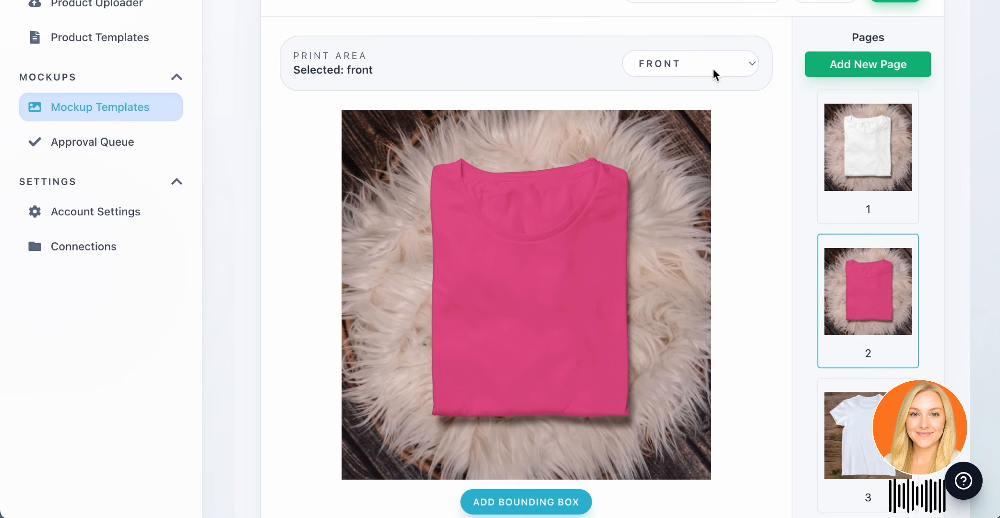
click(689, 68)
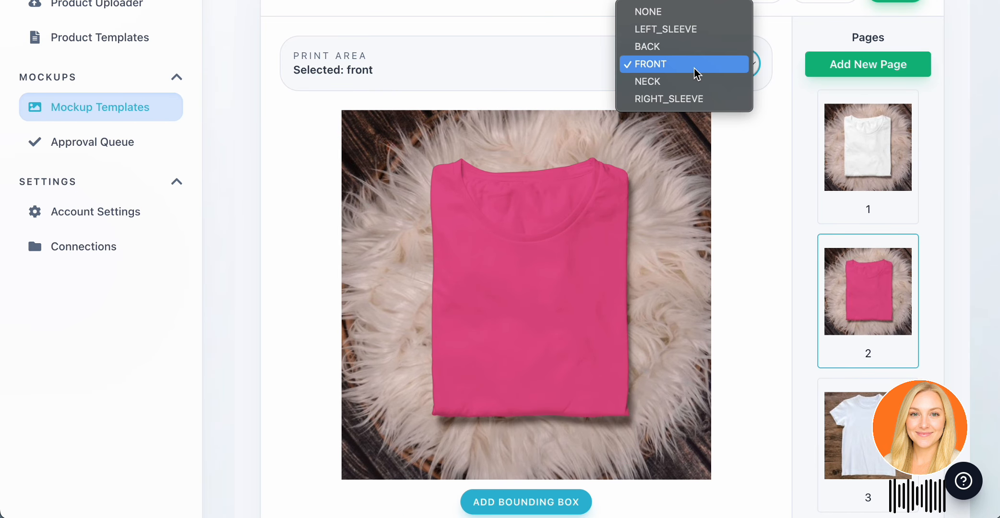
click(736, 197)
scroll(623, 423, down, 2)
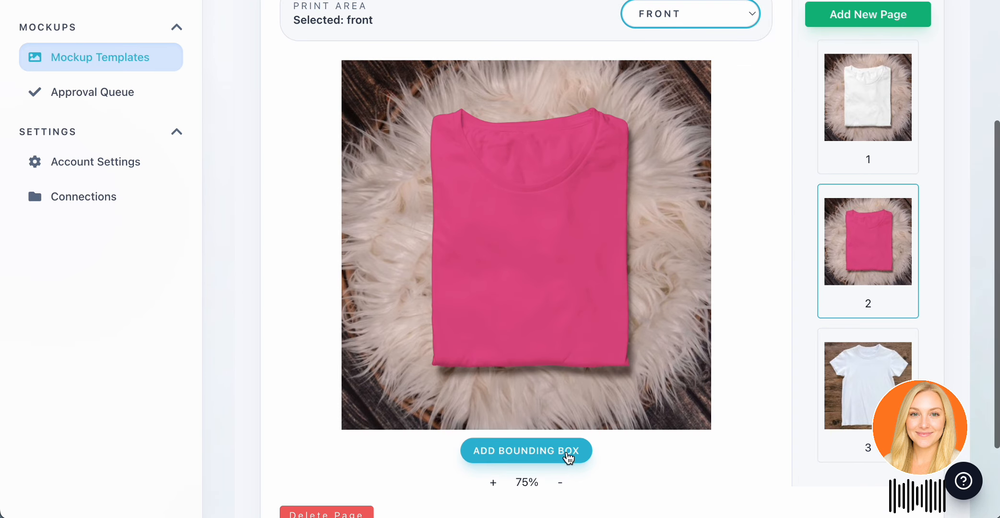
Add a front bounding box to page 2, shrink it onto the pink T-shirt below the neckline, and set its transparency to 89%.
click(568, 453)
drag(529, 239, 582, 291)
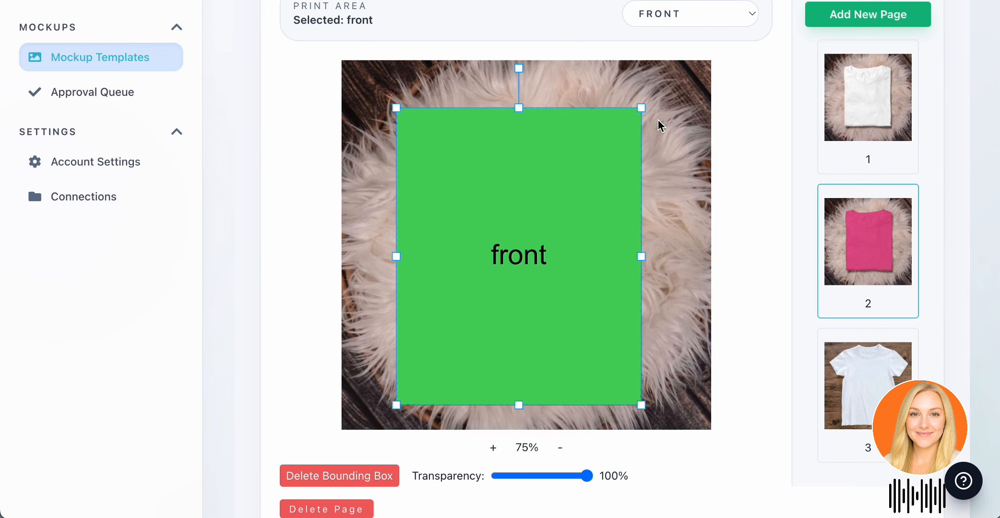
drag(645, 109, 575, 188)
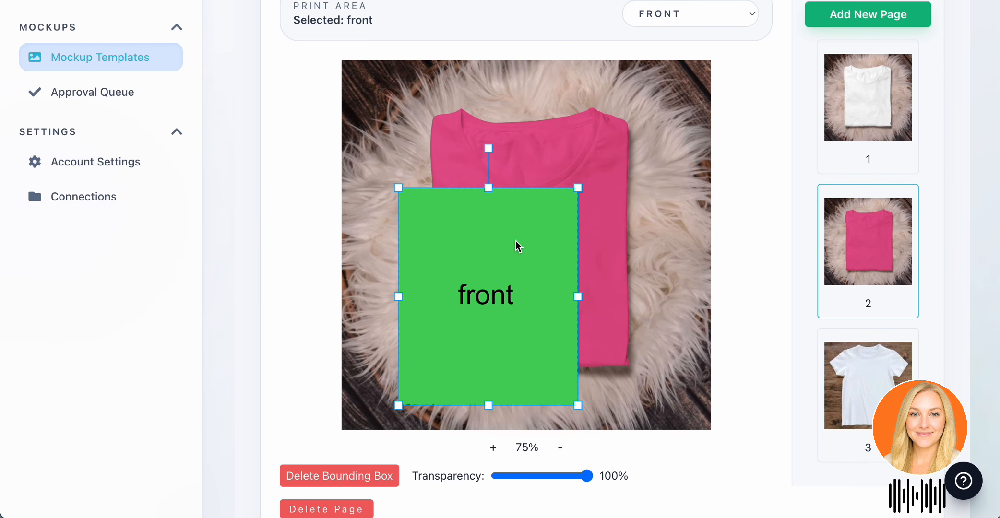
drag(516, 240, 554, 250)
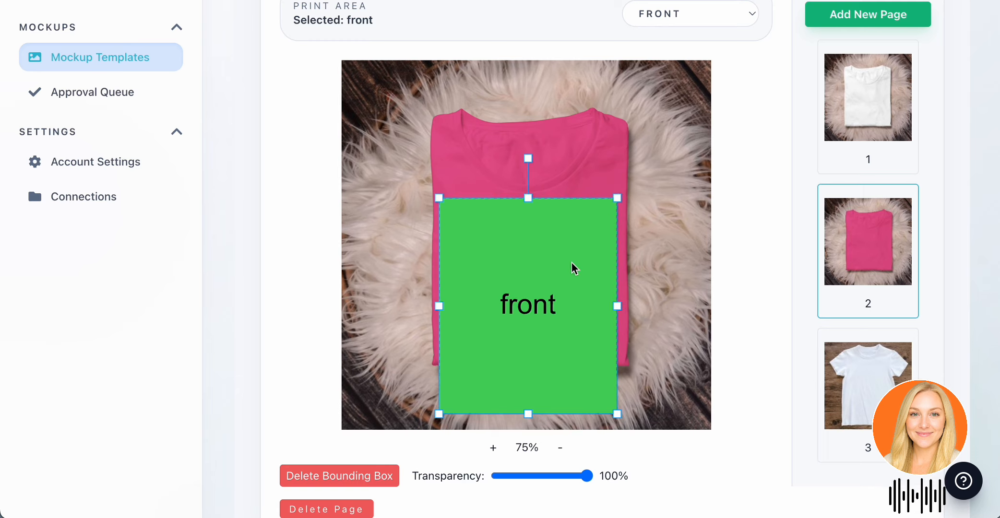
drag(572, 263, 573, 263)
drag(587, 476, 577, 472)
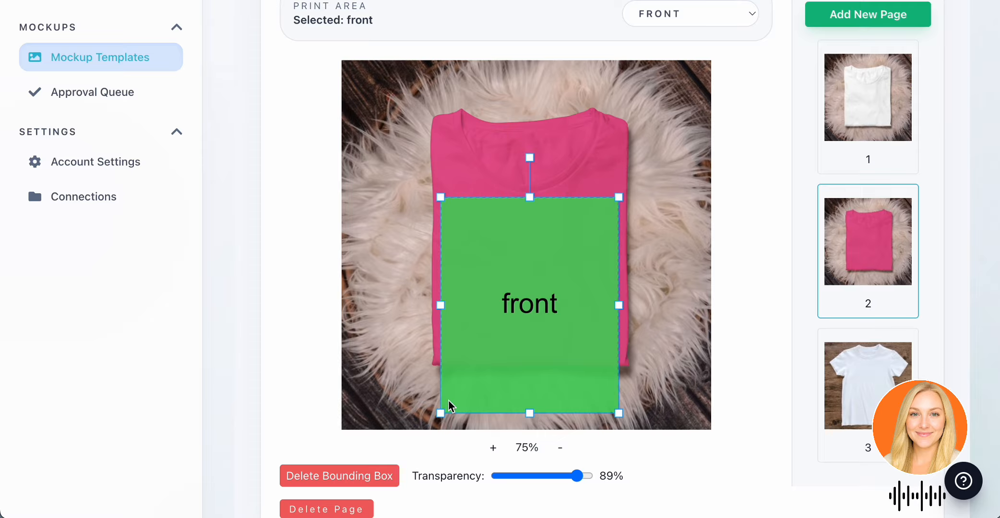
Fine-tune the front bounding box on the pink T-shirt, centring it between the side edges and enlarging it slightly.
drag(556, 235, 558, 236)
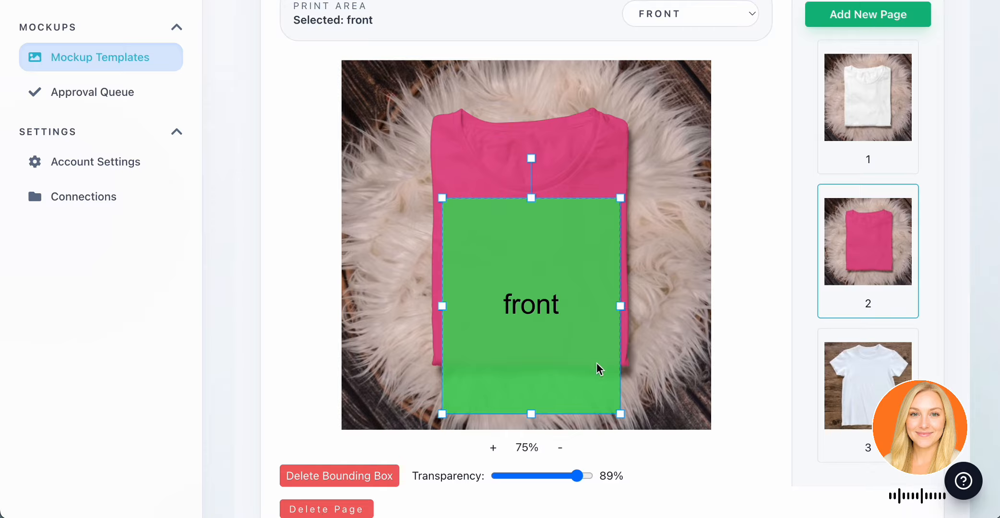
drag(545, 250, 542, 251)
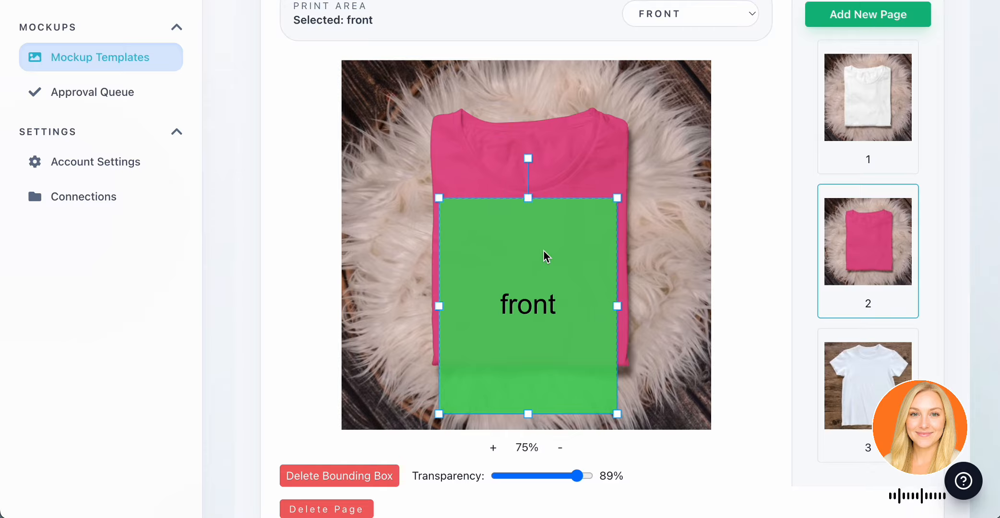
drag(618, 197, 621, 197)
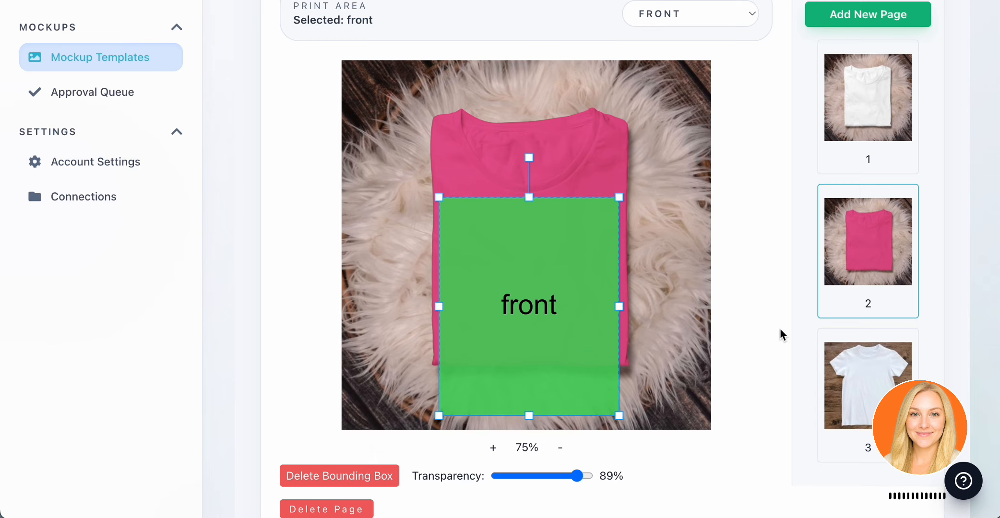
Open page 3 with the flat white T-shirt, add a front bounding box, and place it over the shirt body.
click(869, 393)
scroll(739, 240, up, 1)
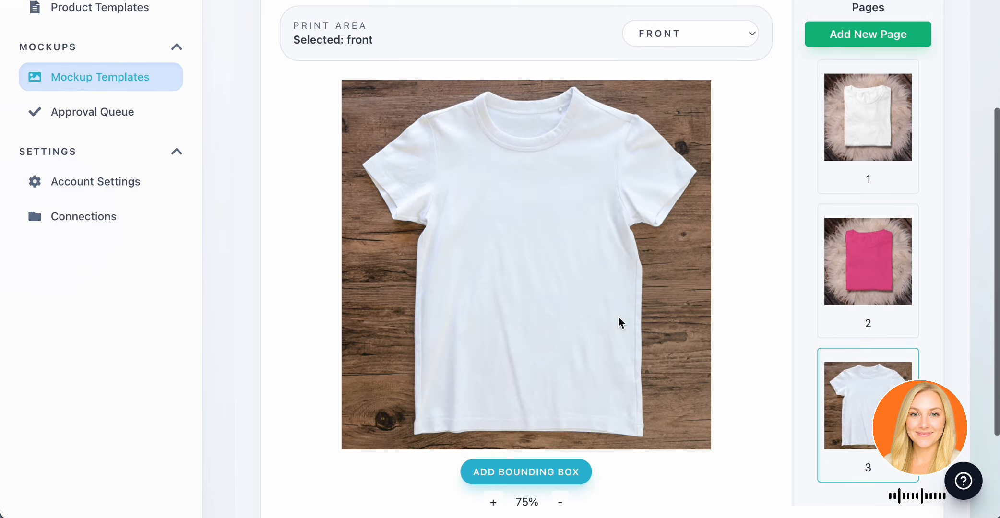
click(573, 474)
drag(520, 222, 594, 277)
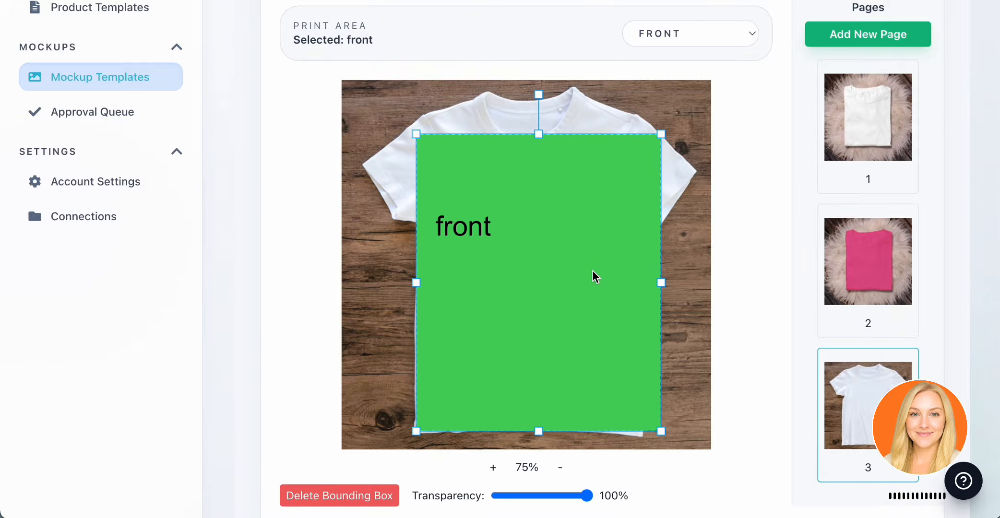
Shrink and centre page 3's front bounding box on the white T-shirt below the neckline, and set its transparency to 90%.
drag(661, 129, 614, 185)
drag(599, 241, 616, 215)
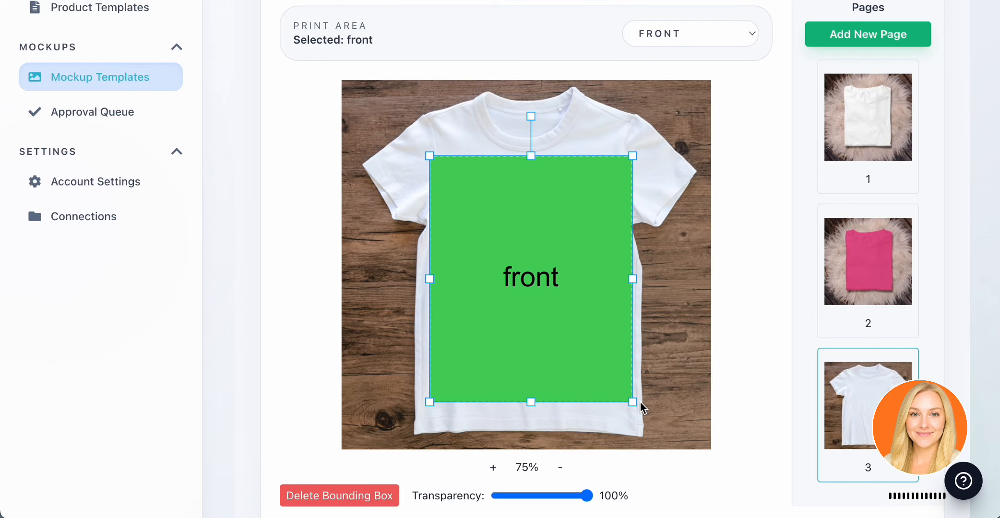
drag(633, 402, 625, 395)
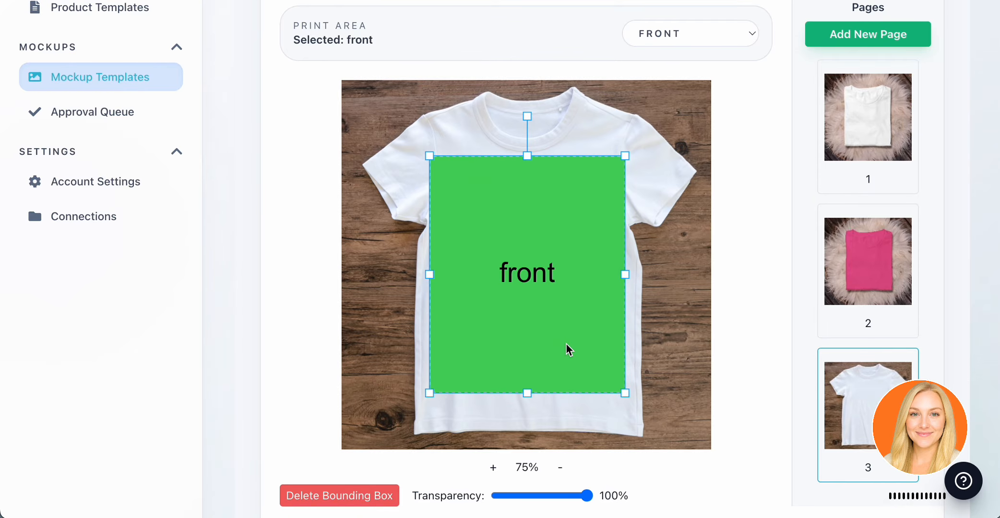
drag(566, 344, 569, 344)
drag(587, 496, 580, 499)
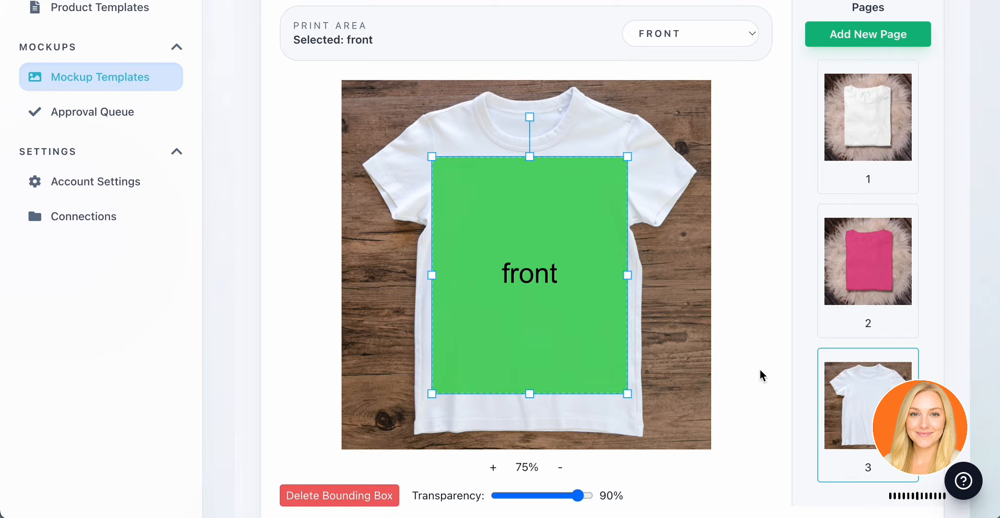
Name the mockup template "Bella Canvas 3001" and save it.
scroll(764, 365, down, 2)
scroll(761, 364, up, 5)
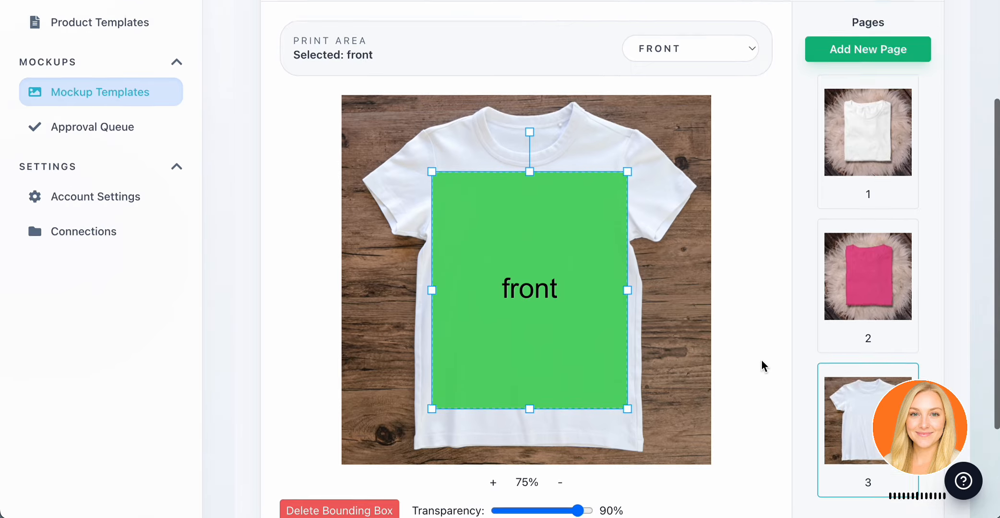
click(394, 128)
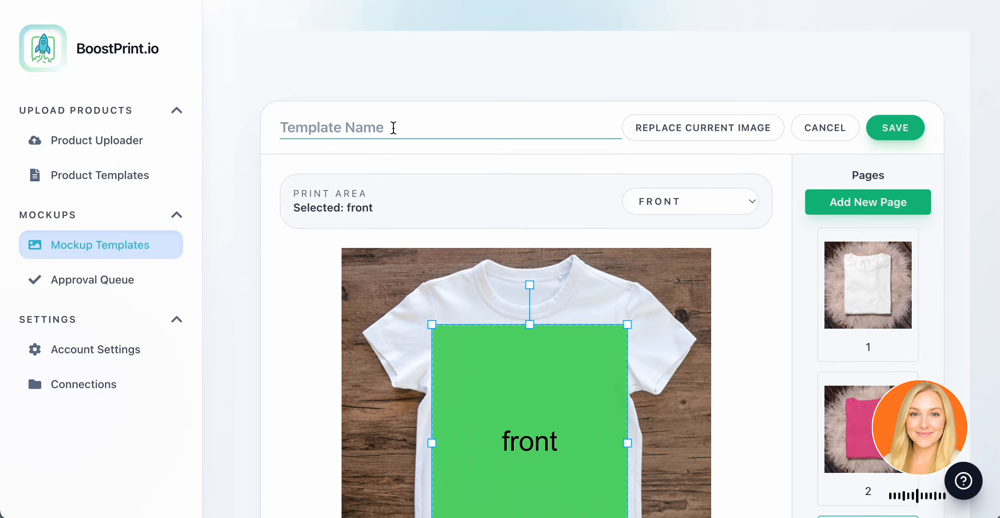
text(B)
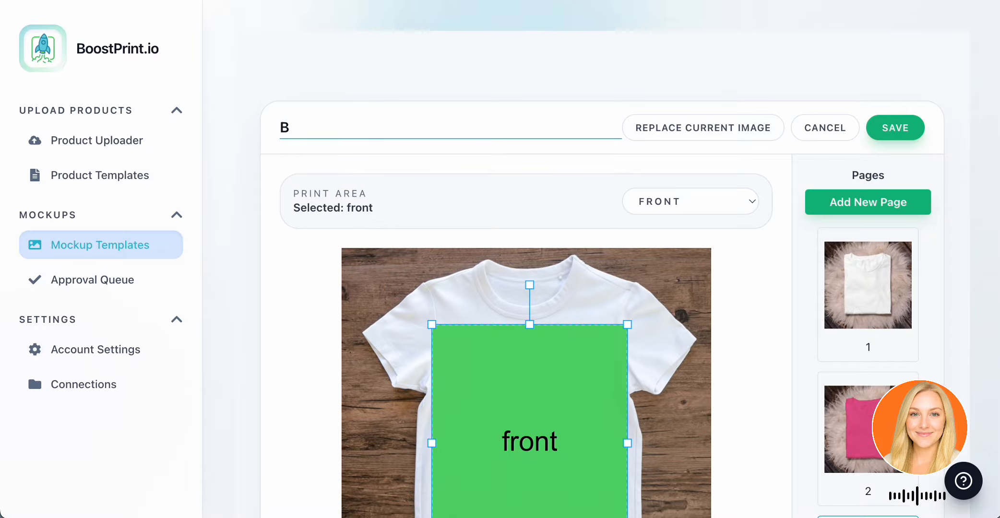
text(EIla Canvas 3001)
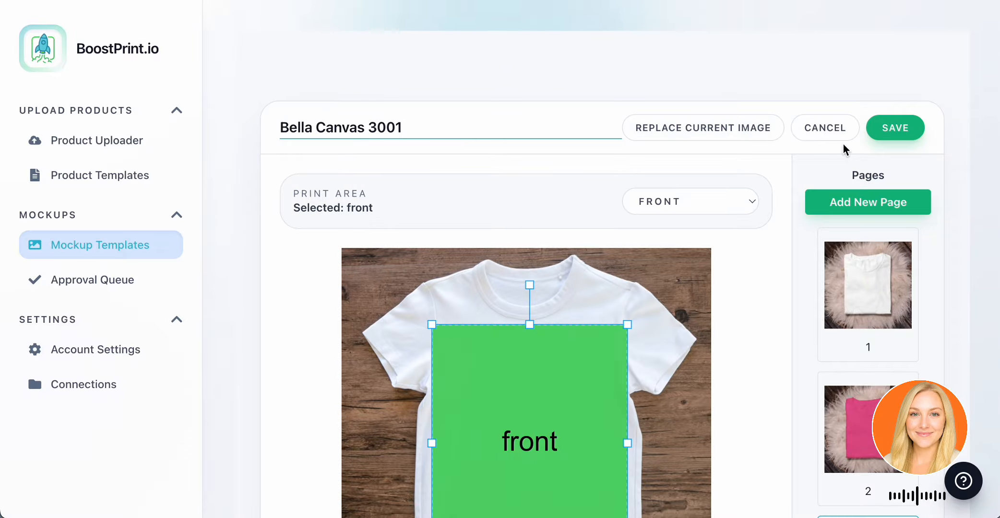
click(897, 132)
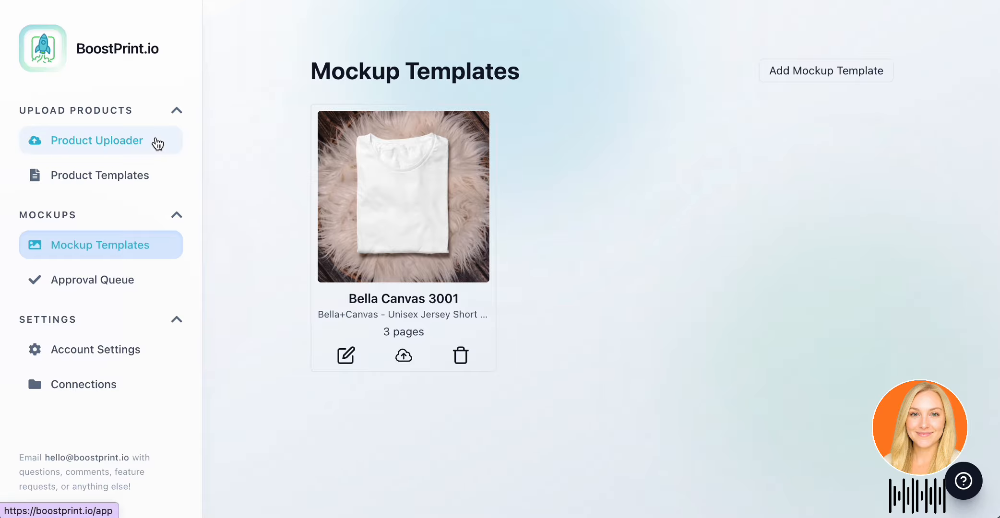
Generate mockups from the Bella Canvas 3001 template for both Unisex Jersey Short Sleeve Tee products.
click(154, 149)
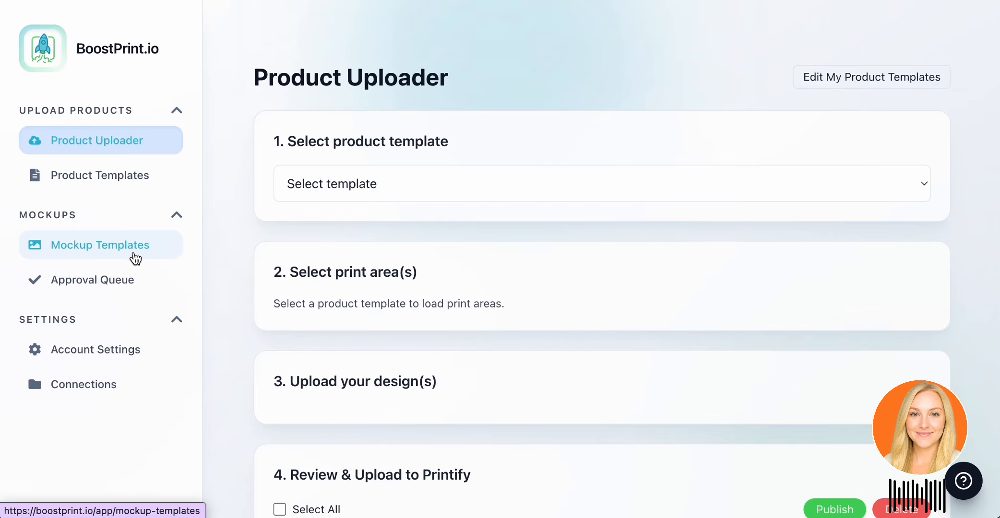
click(137, 256)
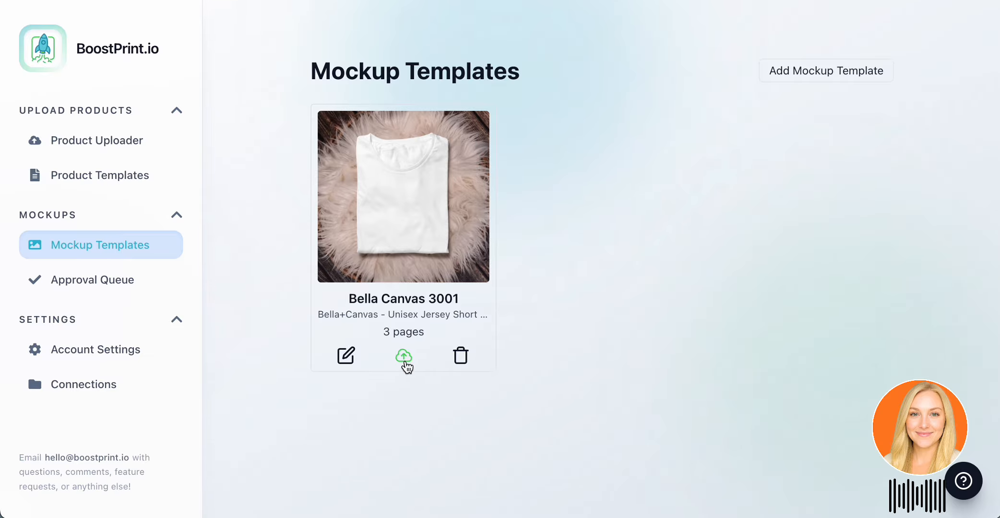
click(406, 362)
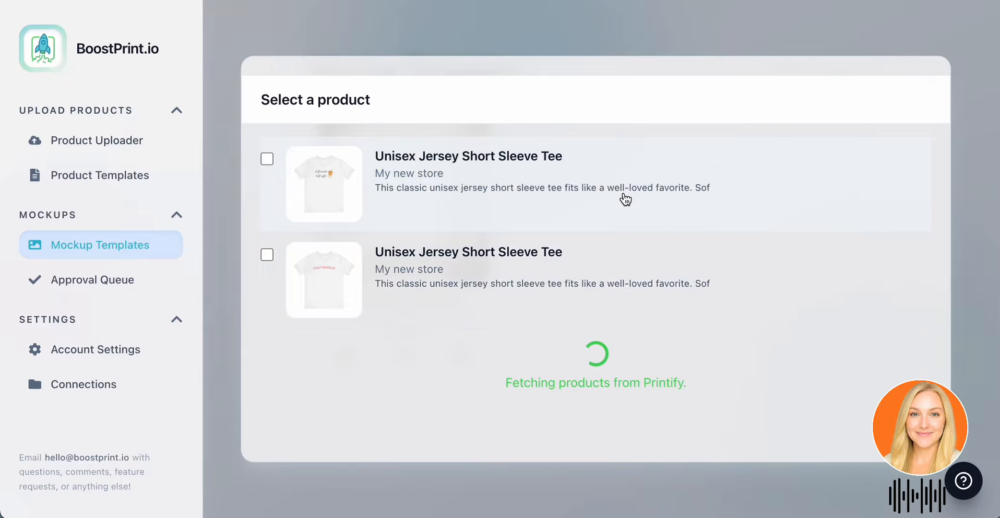
click(267, 159)
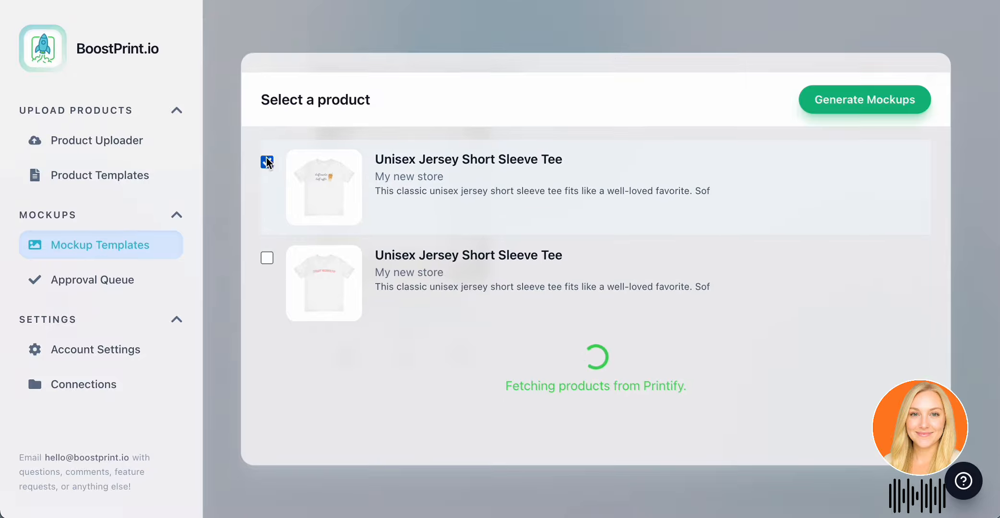
click(267, 258)
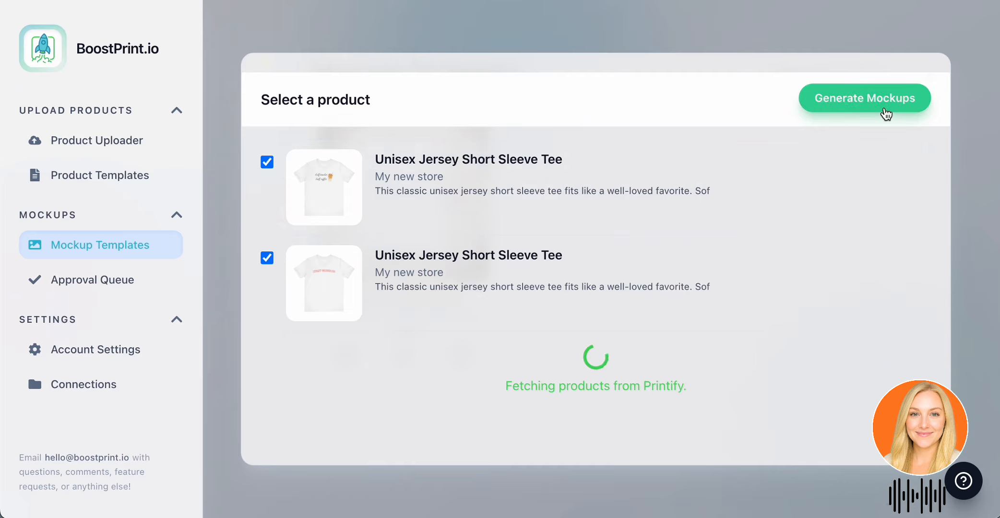
click(886, 114)
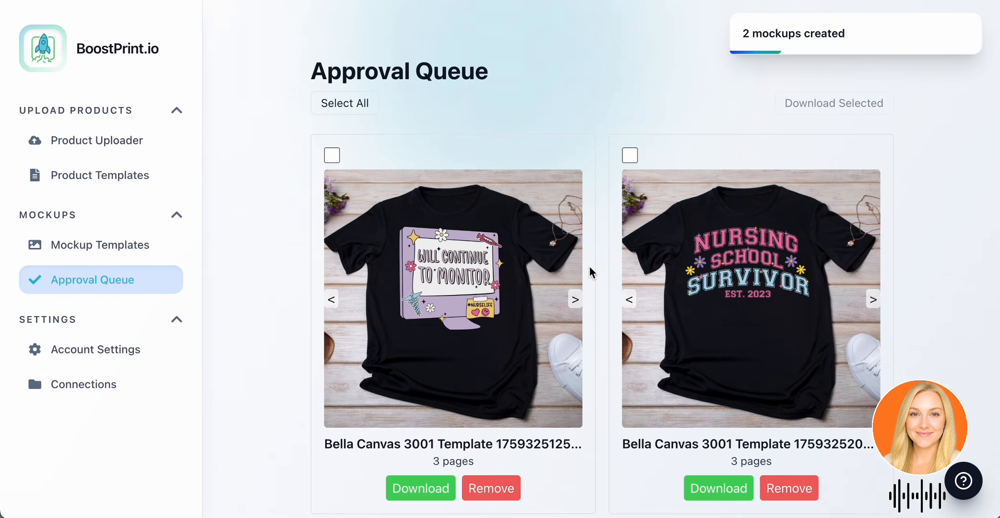
Look through the mockups in the approval queue and check the page images of the "half teacher half coffee" tee.
scroll(592, 273, down, 1)
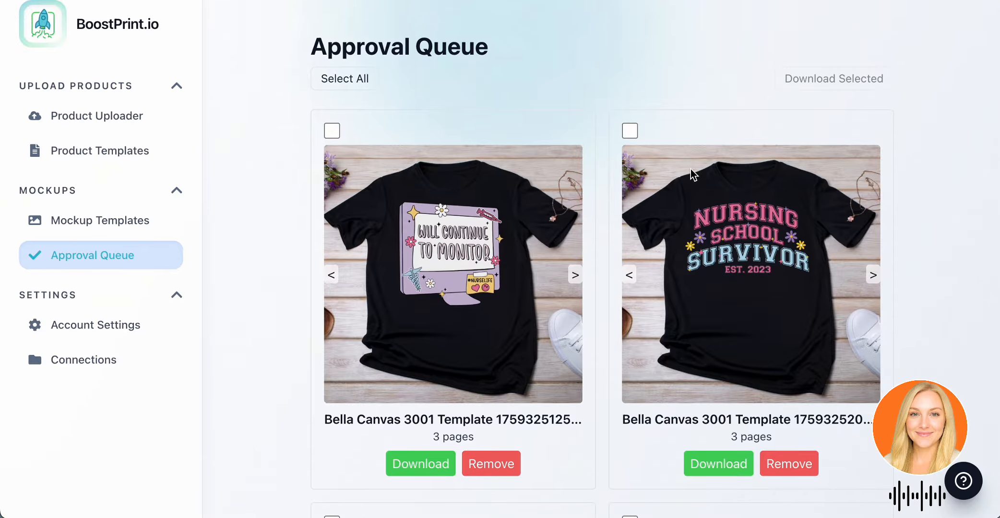
scroll(719, 212, down, 4)
scroll(719, 214, down, 12)
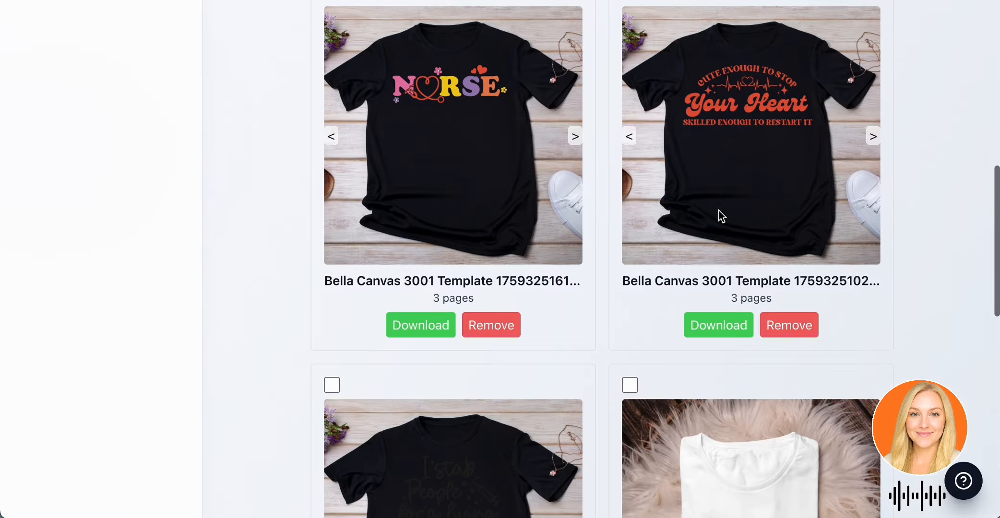
scroll(718, 209, down, 8)
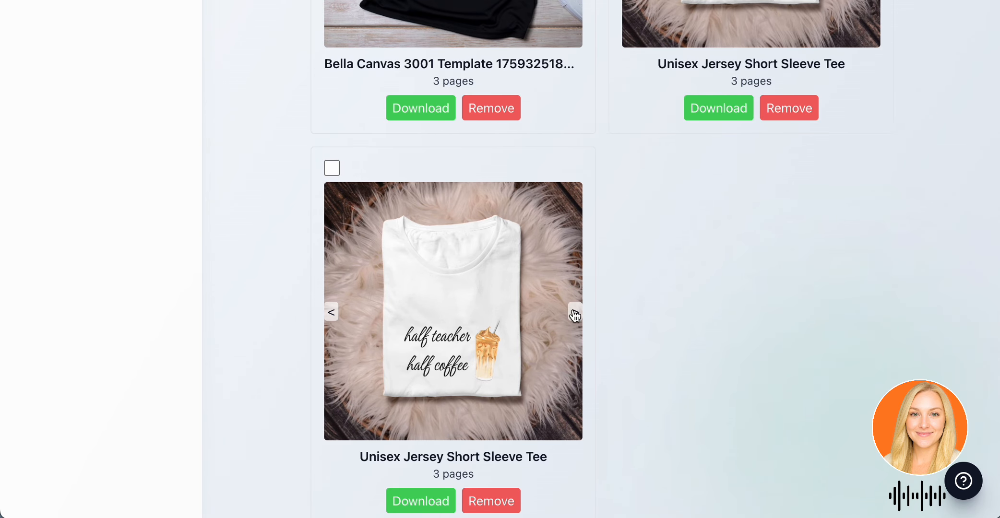
click(575, 314)
click(332, 312)
Select all mockups in the approval queue and download them together.
scroll(680, 283, up, 6)
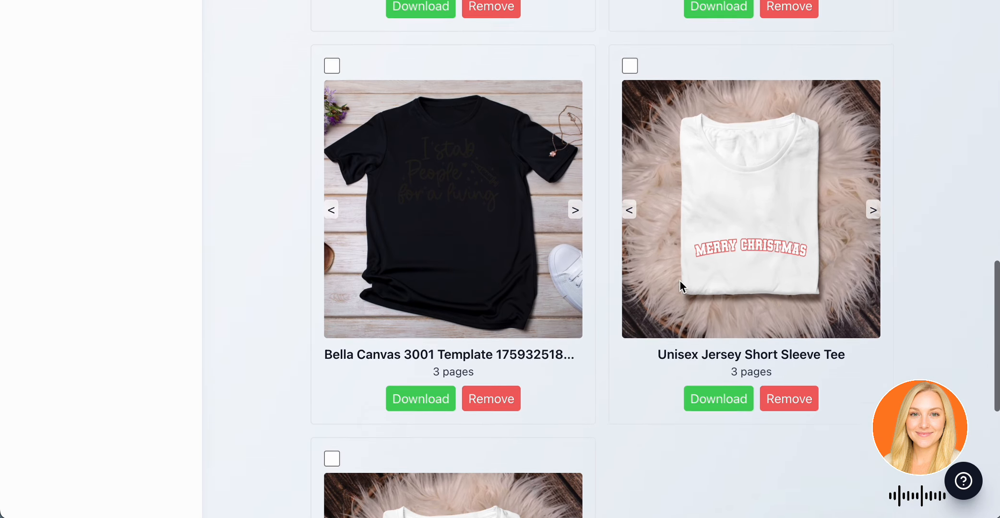
scroll(680, 281, up, 15)
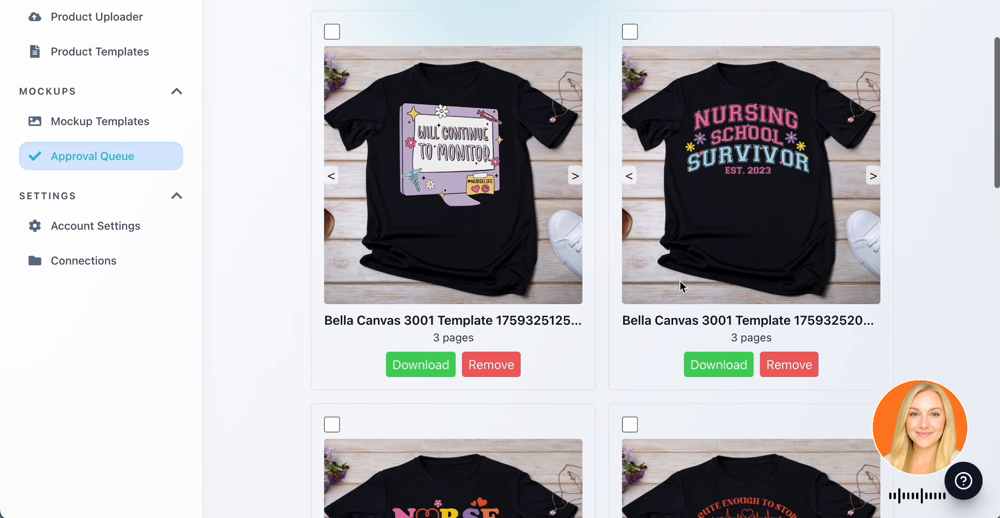
scroll(680, 282, up, 2)
click(356, 60)
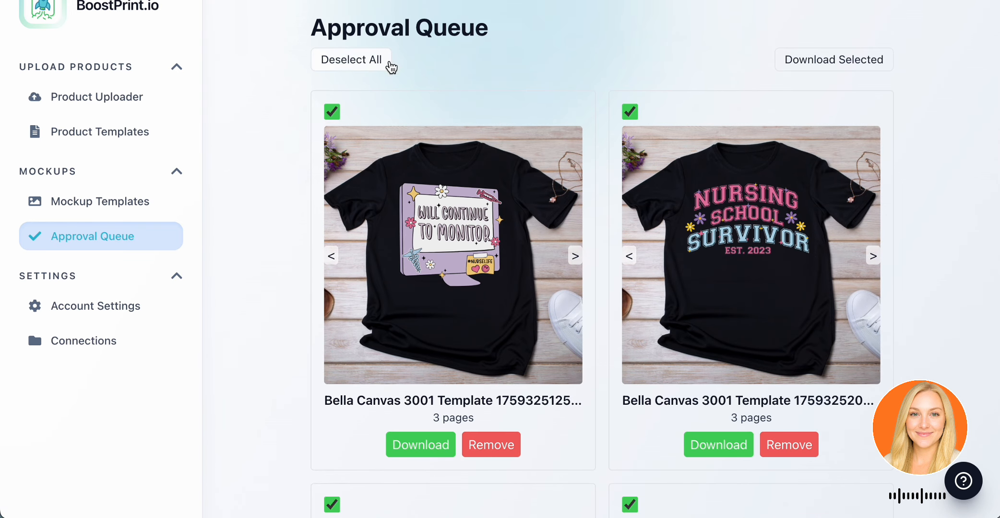
click(882, 74)
Review the queued mockups during the download, including the page images of the "Will Continue to Monitor" T-shirt.
scroll(574, 182, down, 2)
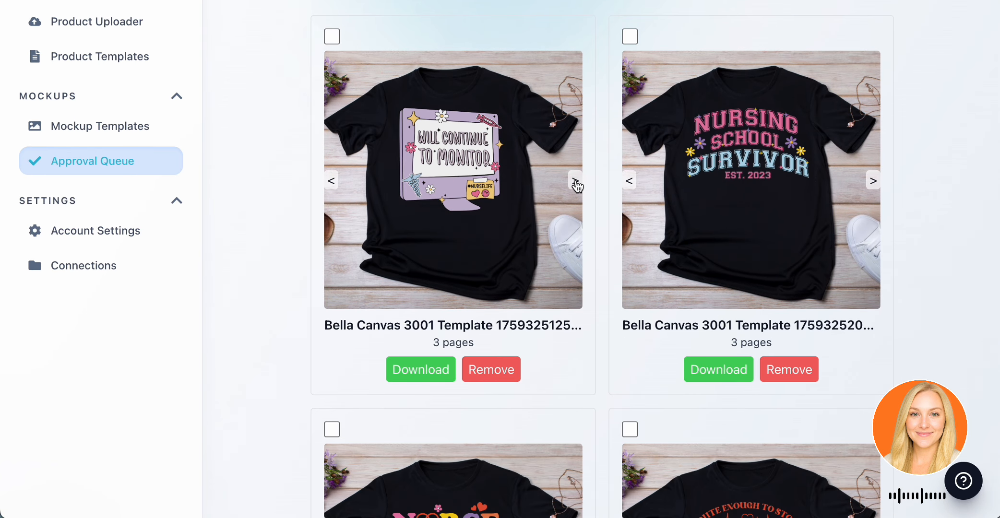
click(576, 181)
click(575, 182)
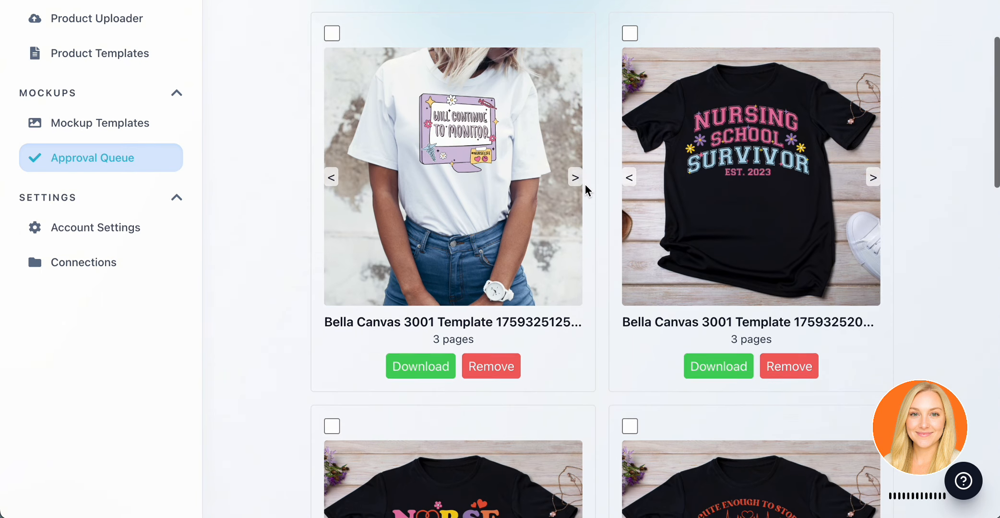
scroll(585, 187, down, 12)
scroll(585, 184, down, 1)
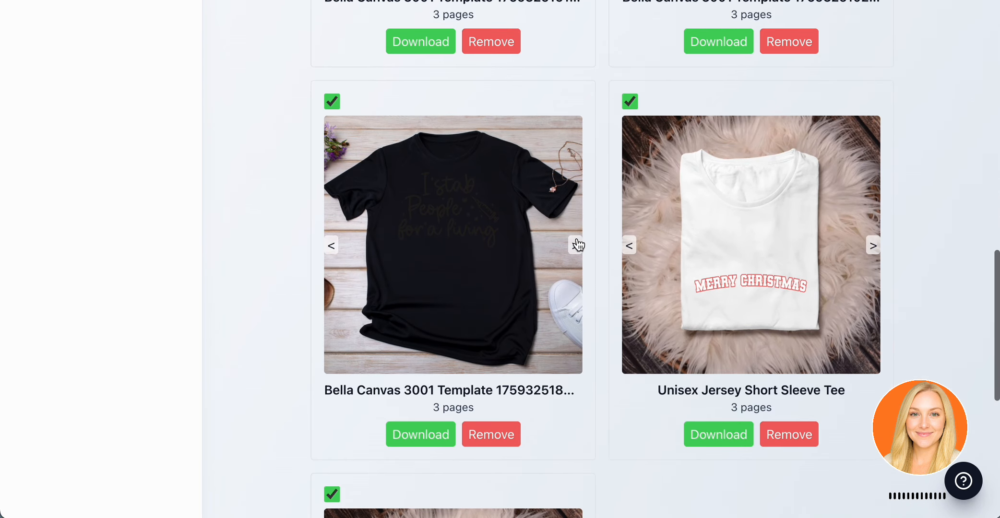
scroll(589, 348, down, 7)
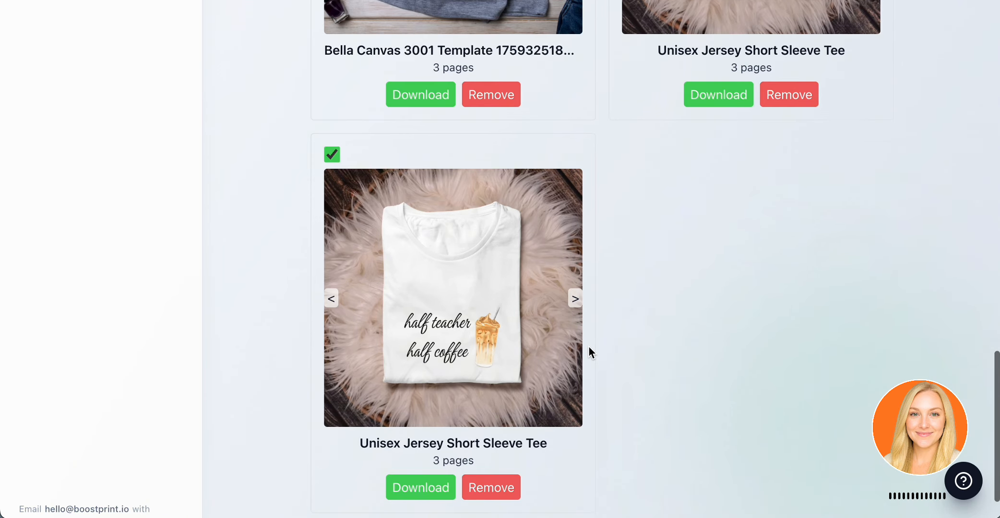
scroll(589, 348, up, 7)
scroll(589, 347, up, 15)
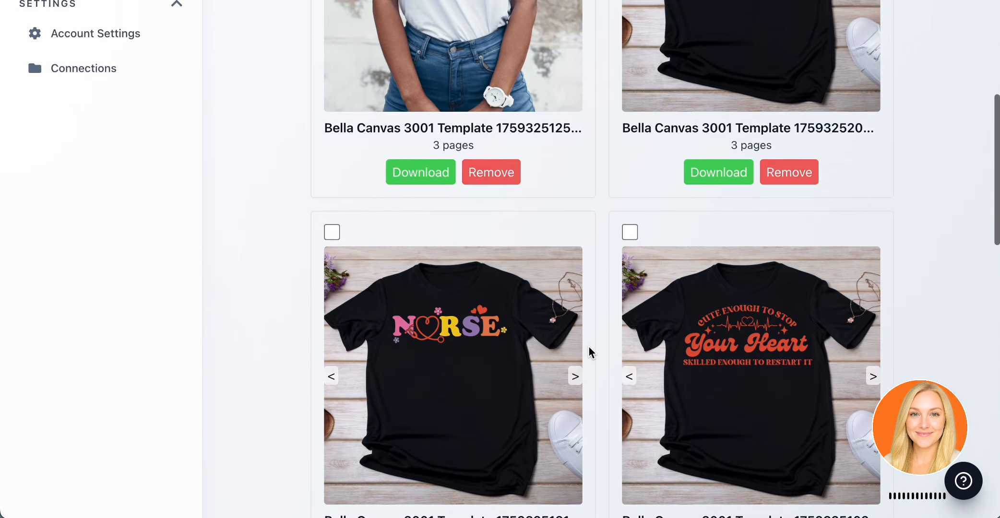
scroll(607, 331, down, 10)
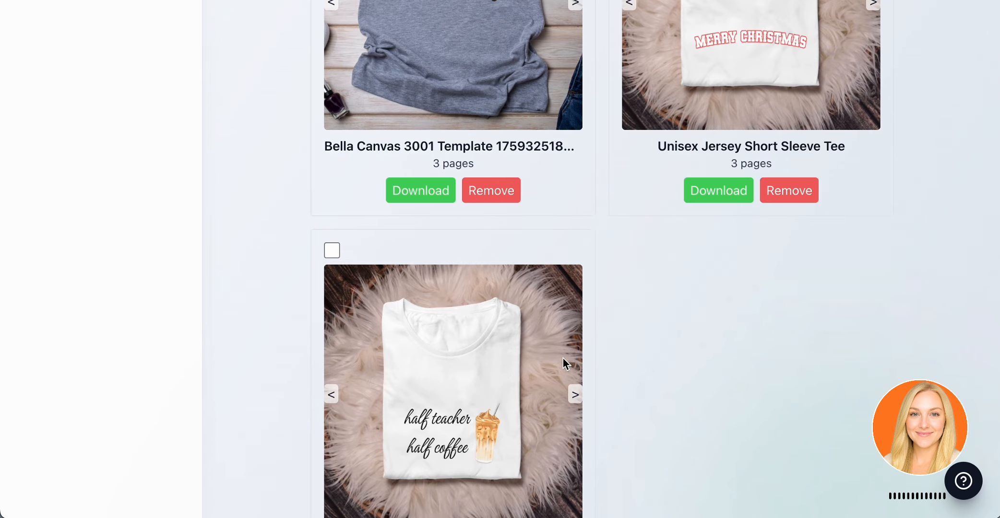
scroll(526, 385, up, 10)
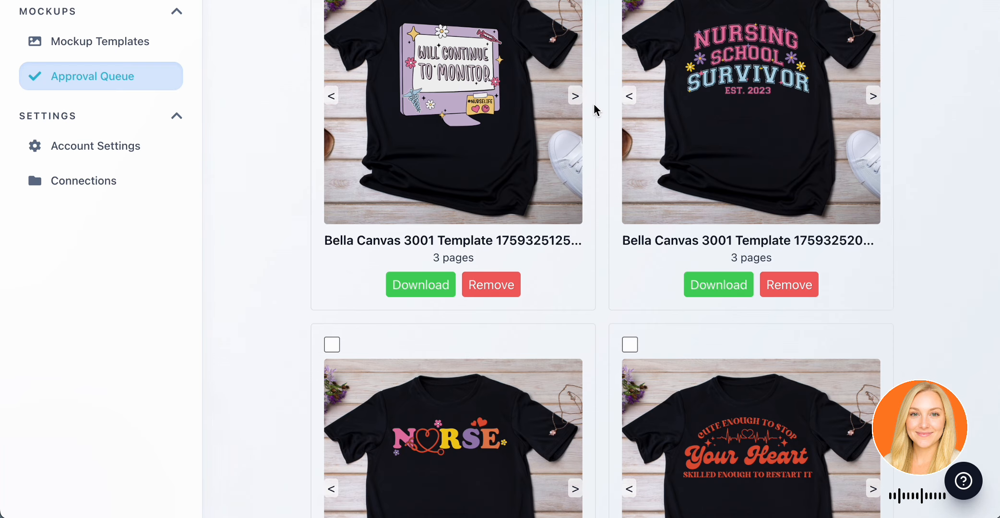
scroll(594, 104, up, 4)
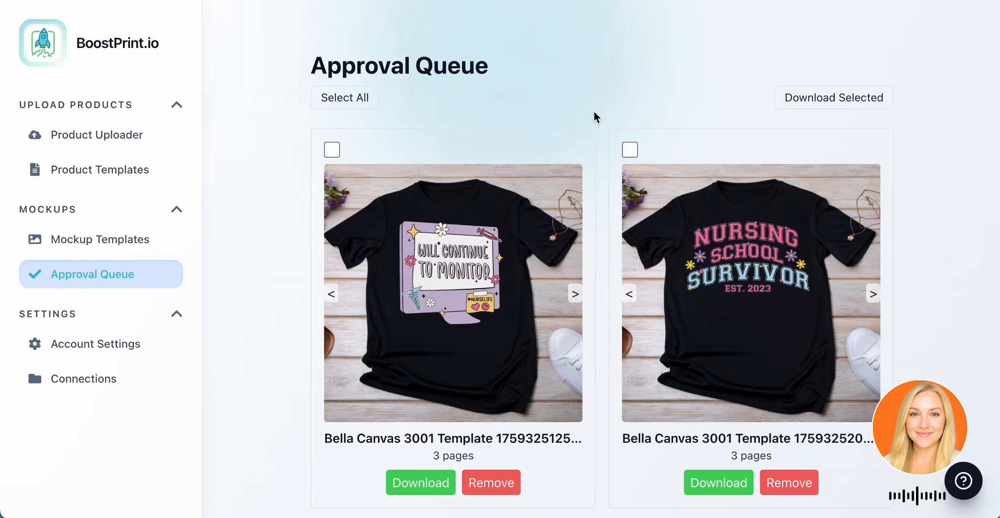
click(575, 294)
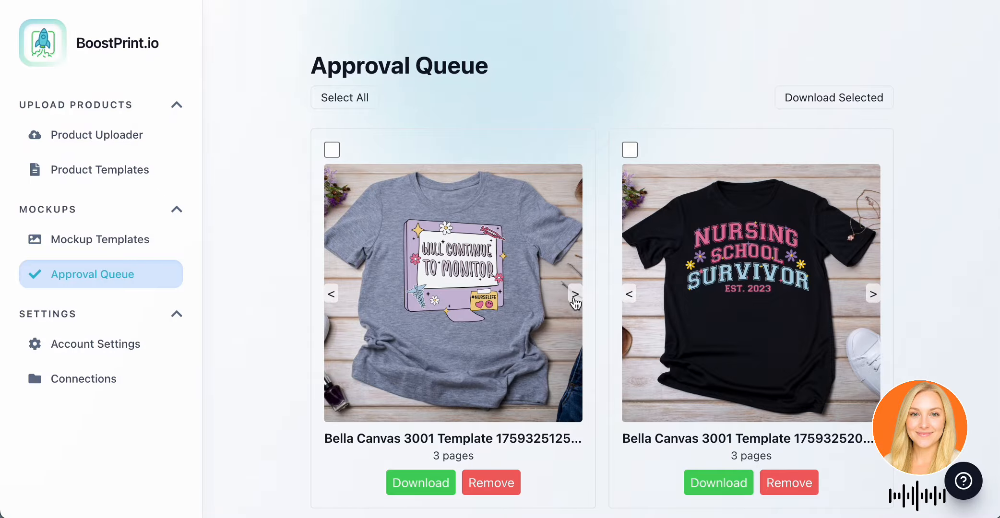
scroll(575, 300, down, 4)
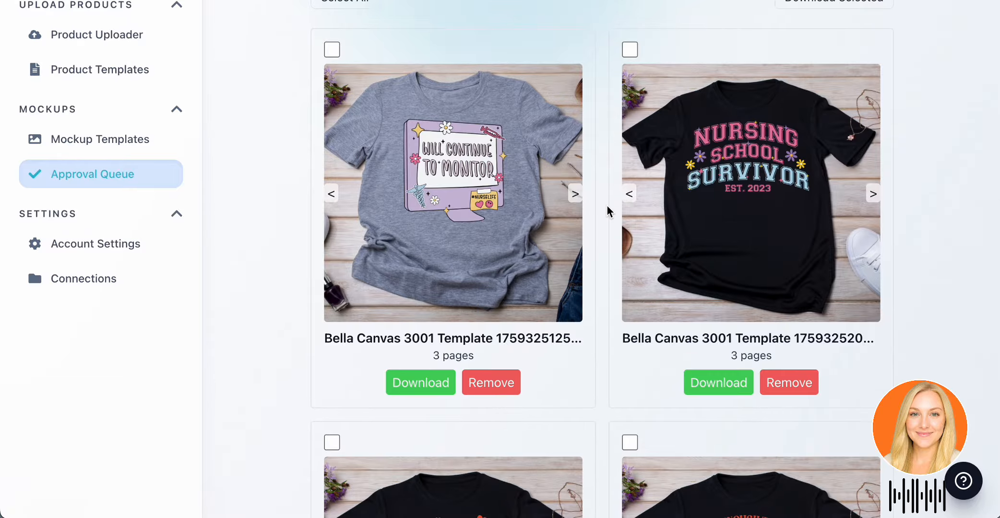
scroll(607, 206, up, 4)
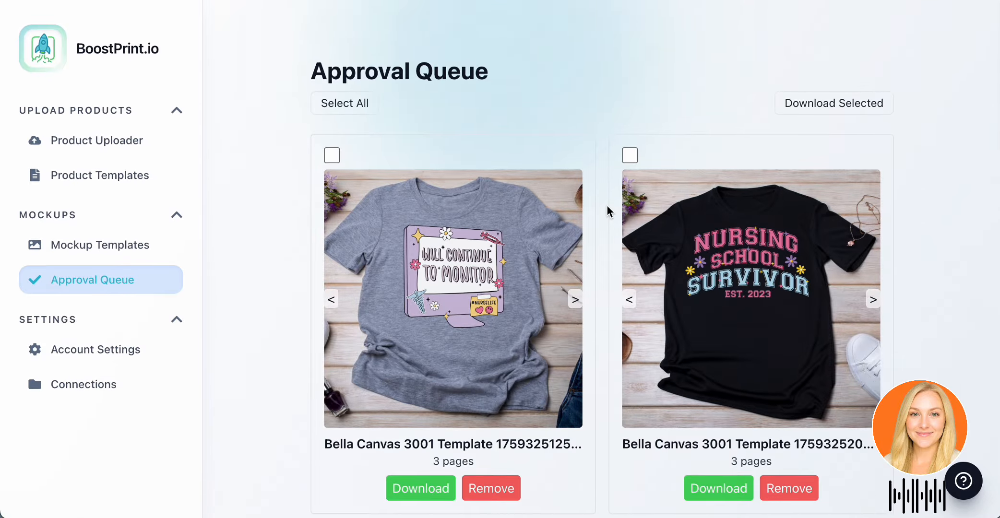